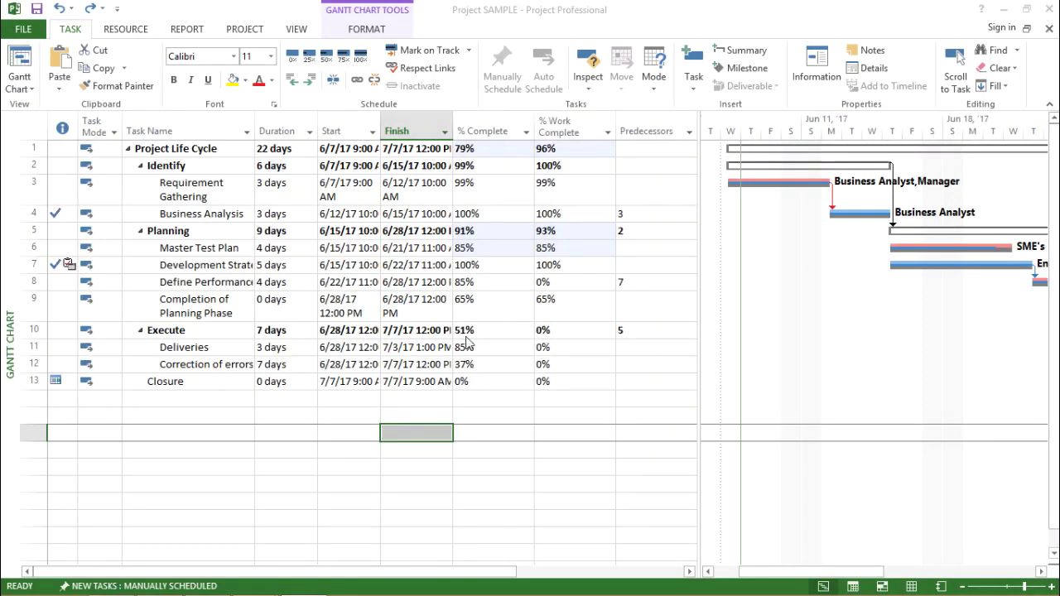
Step: Select empty cells below the 13 tasks, then bring up the View ribbon commands
click(311, 401)
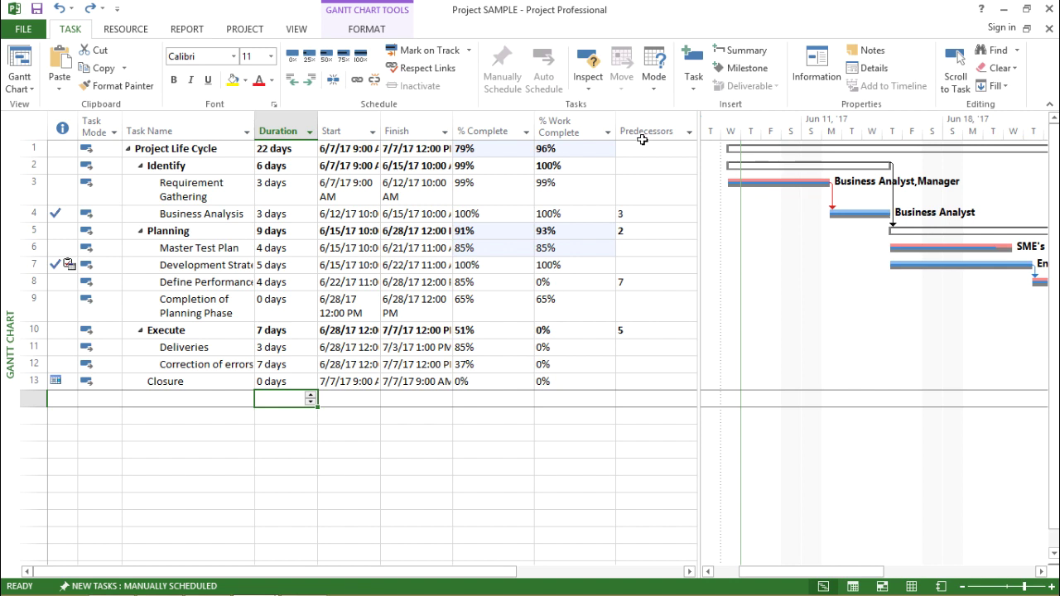
click(410, 399)
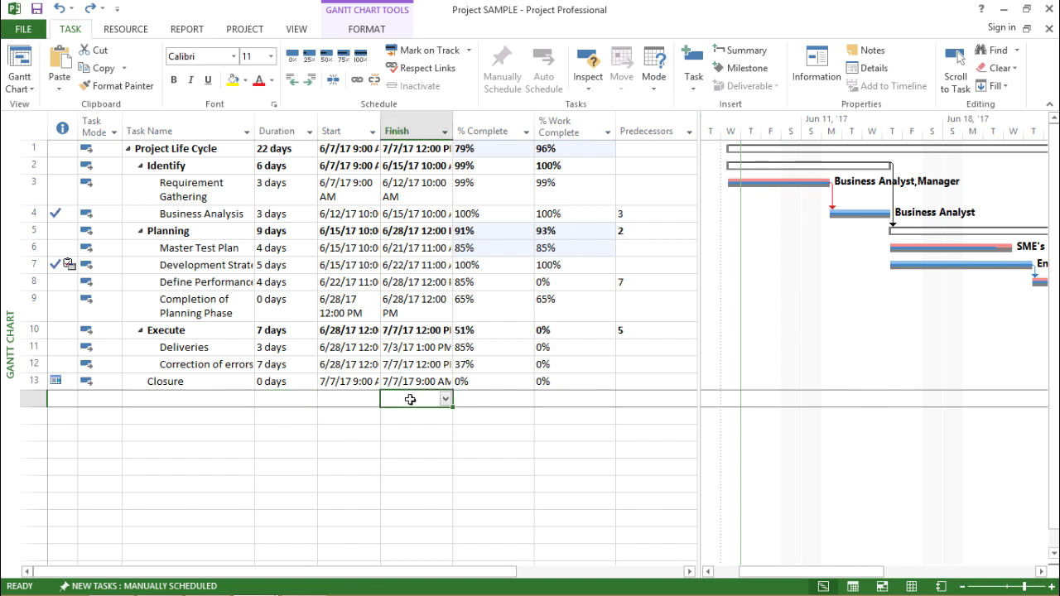
click(473, 399)
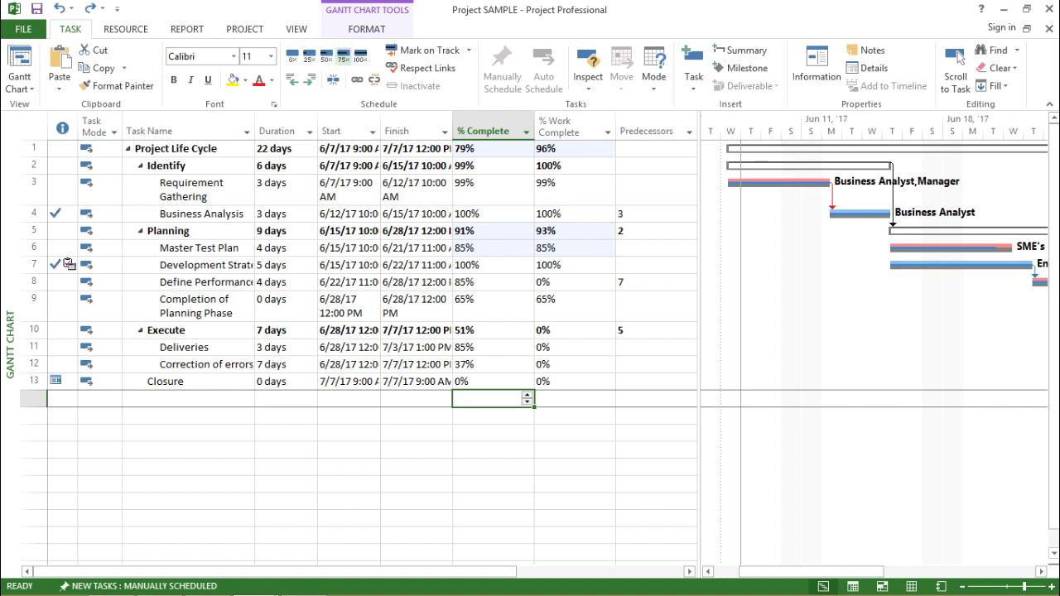
key(alt+w)
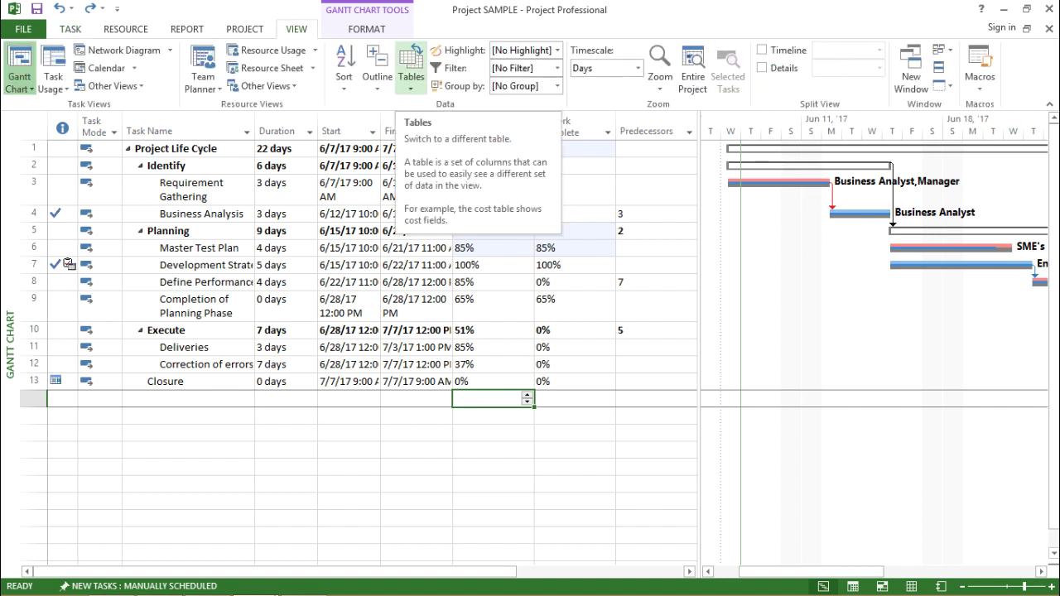
Step: Apply the Earned Value table from More Tables to the Gantt Chart task sheet
click(410, 68)
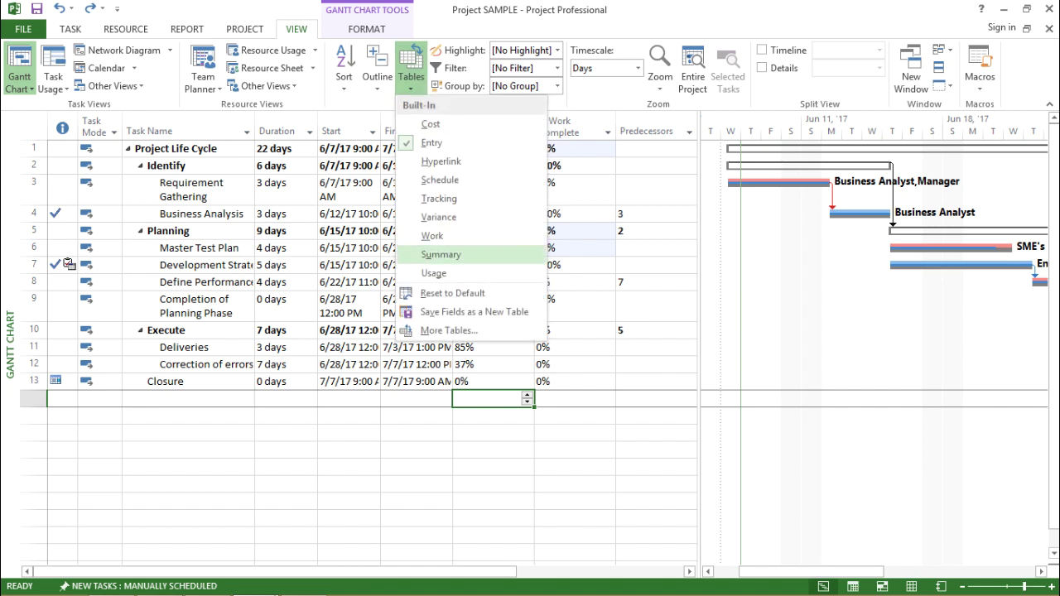
click(449, 330)
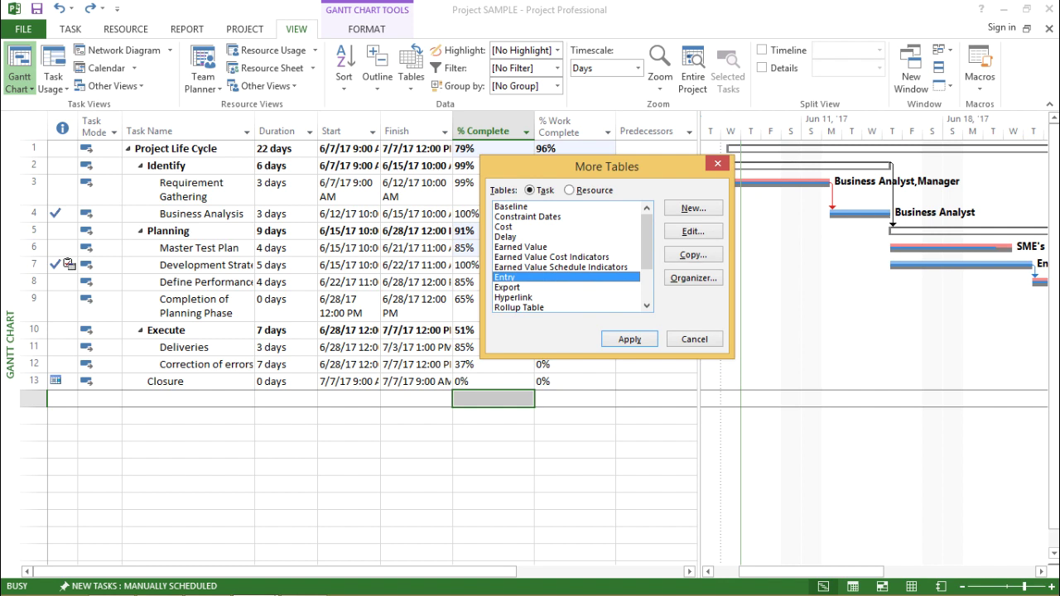
click(566, 247)
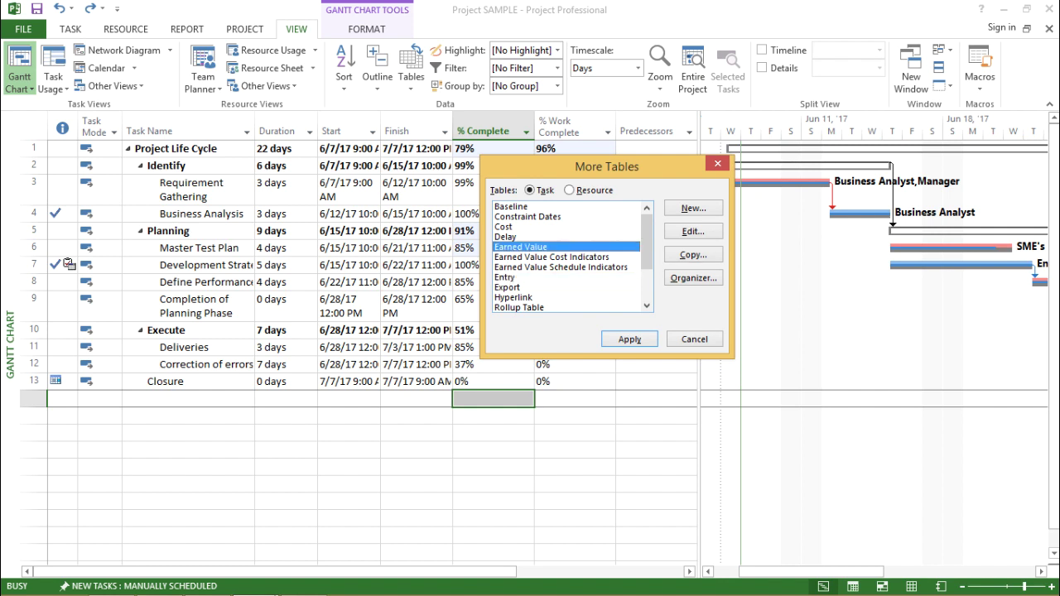
click(630, 338)
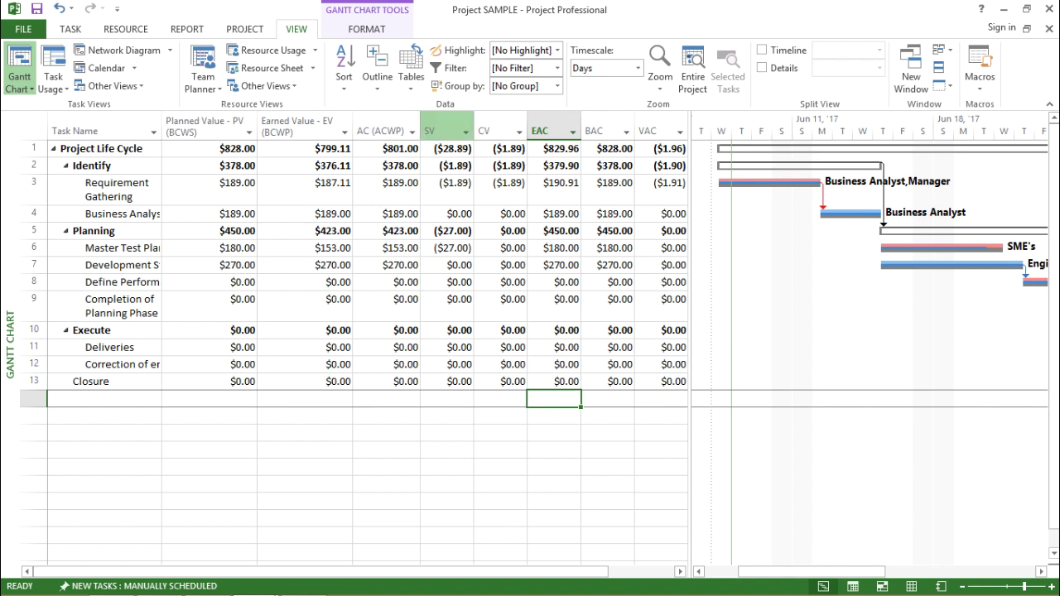
Step: Inspect earned value for Master Test Plan and the row 8 task, then show the Project commands
click(305, 248)
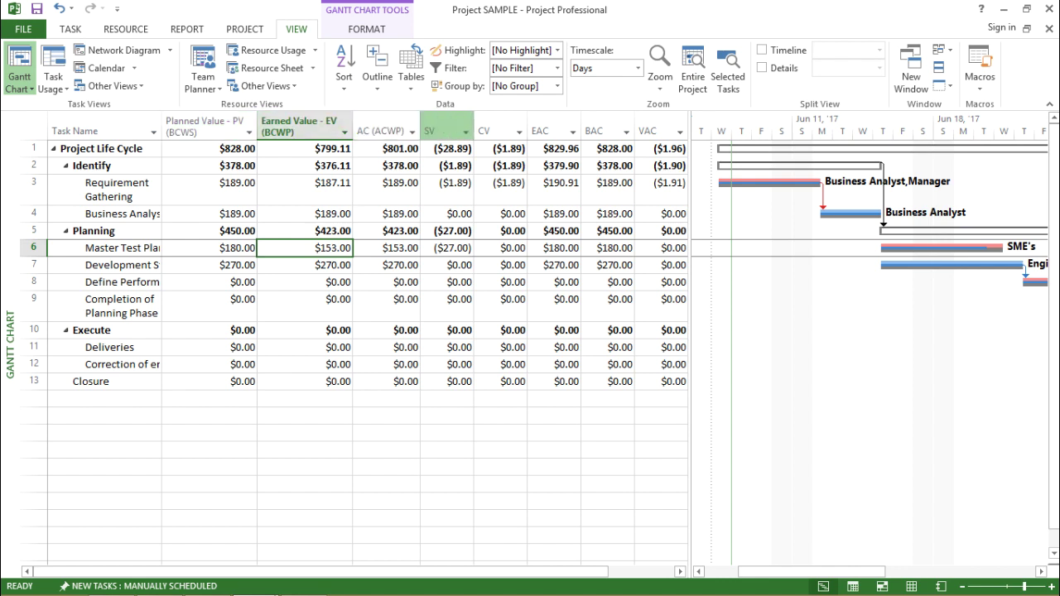
mouse_move(444, 131)
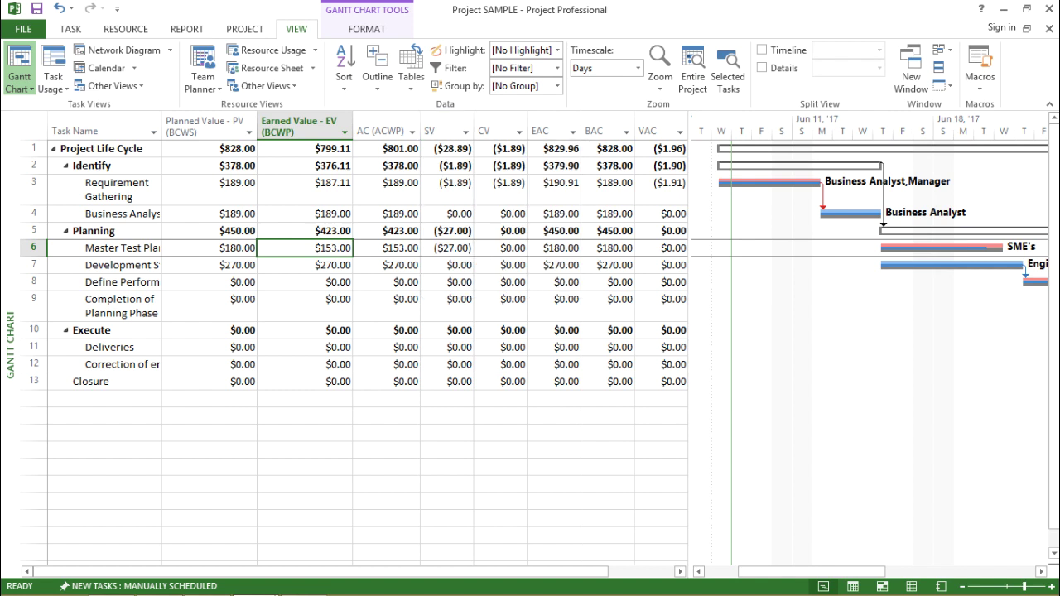
click(304, 416)
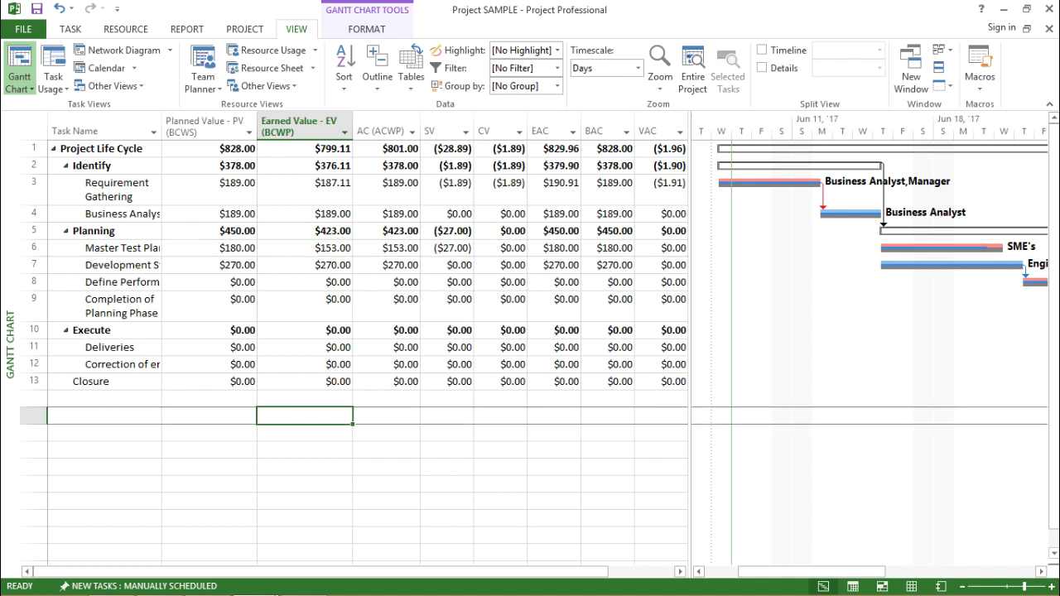
click(304, 282)
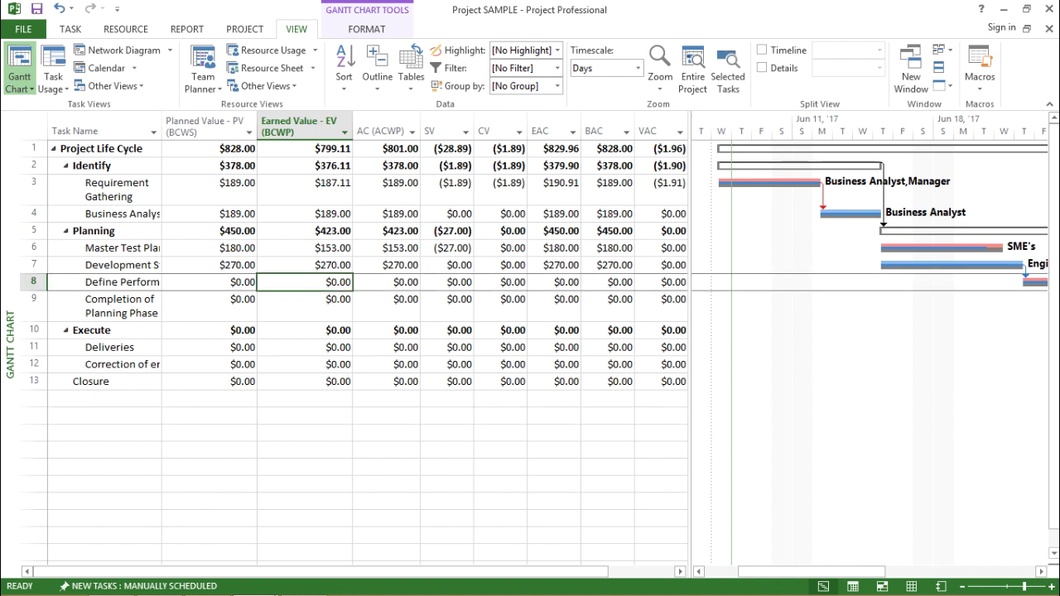
key(alt+p)
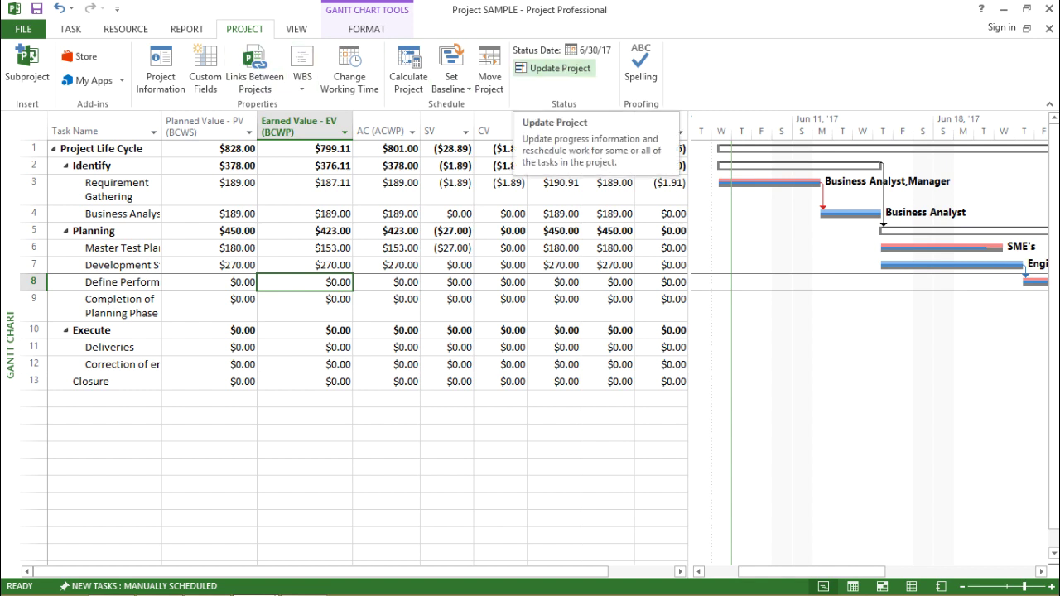
Step: Update work as complete through 6/30/17 for the entire project, lifting Planning's EV to $450.00
click(553, 68)
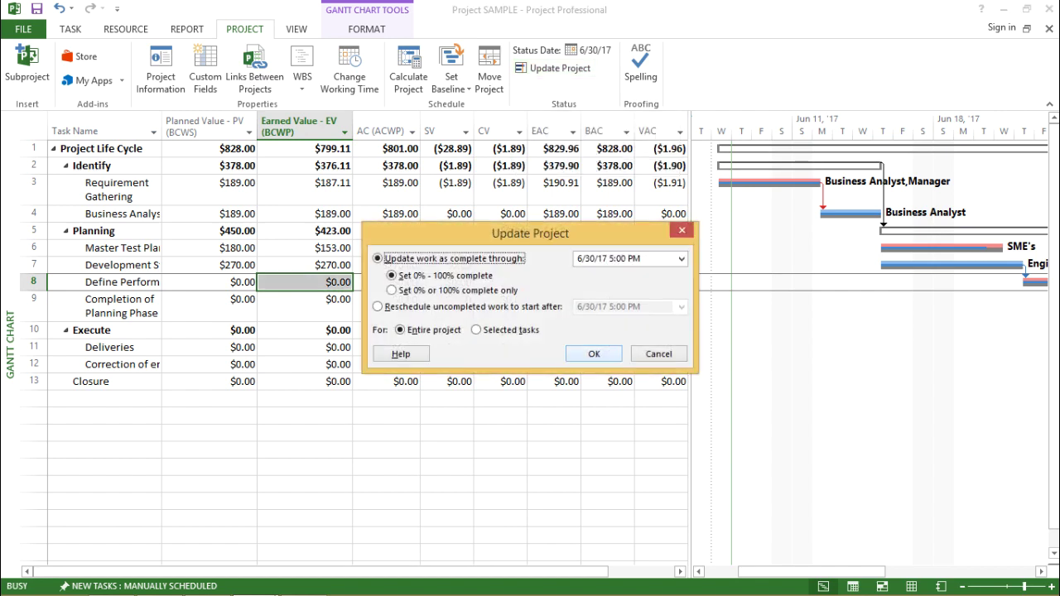
key(Return)
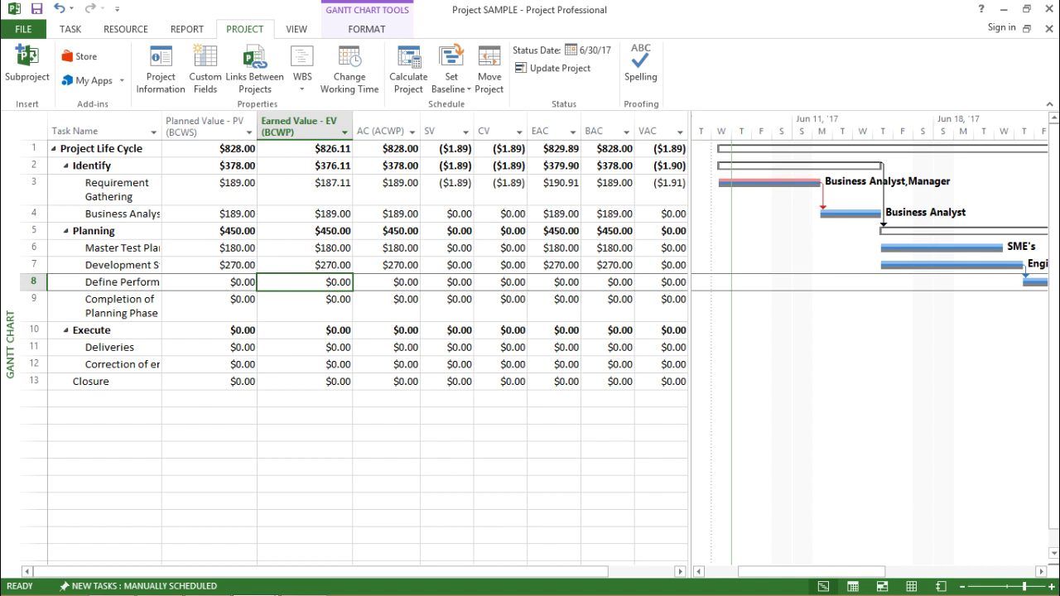
click(305, 399)
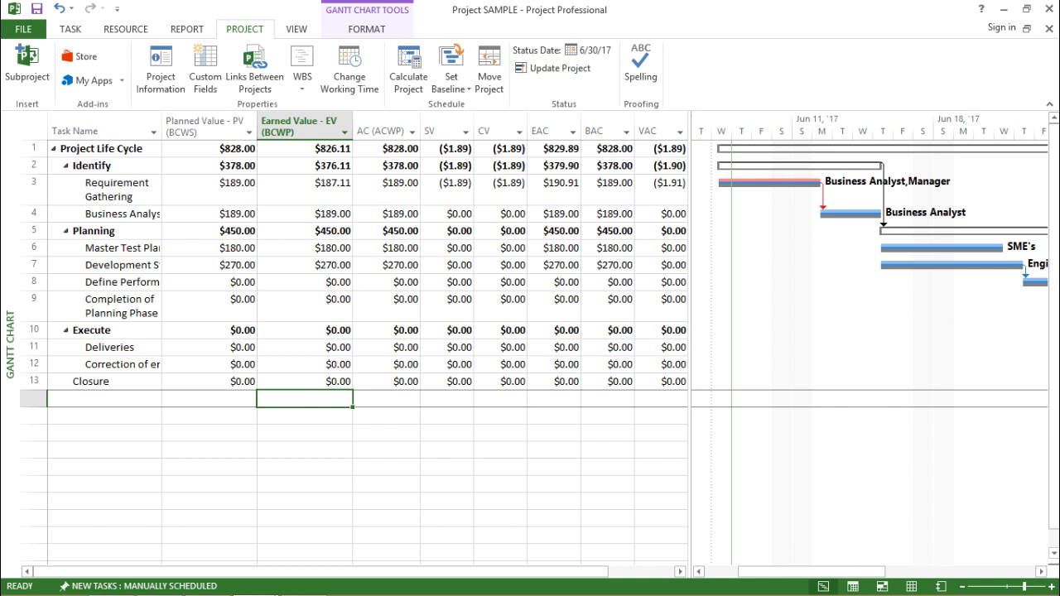
click(209, 148)
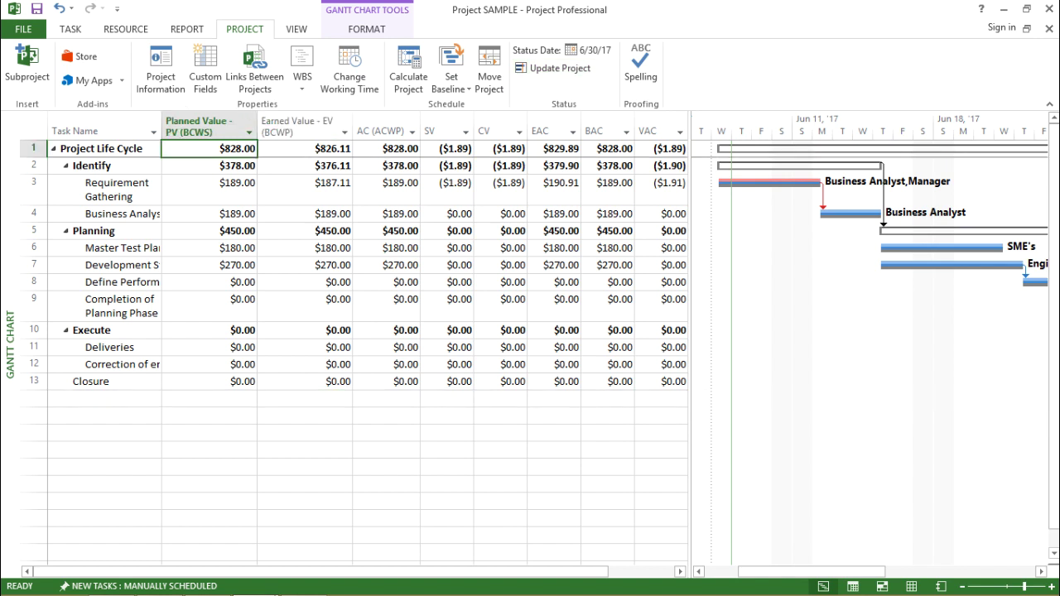
click(208, 165)
click(209, 214)
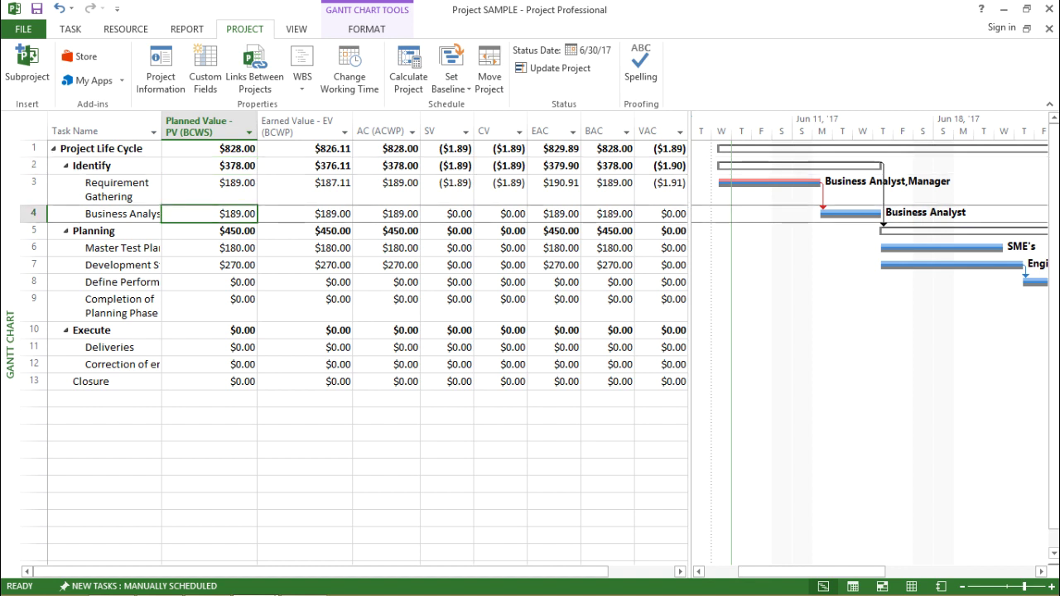
click(209, 148)
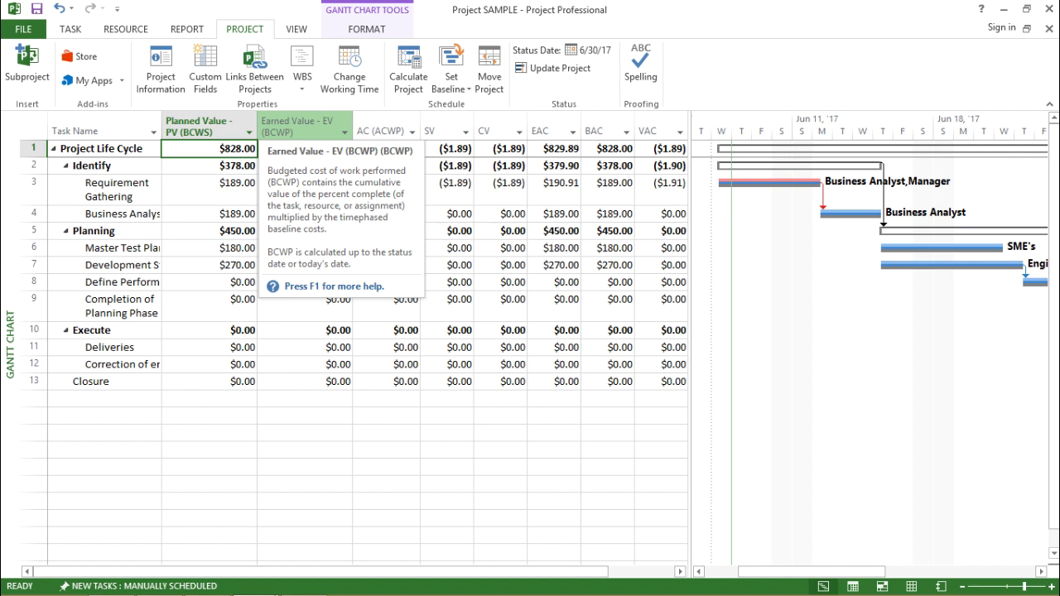
click(305, 166)
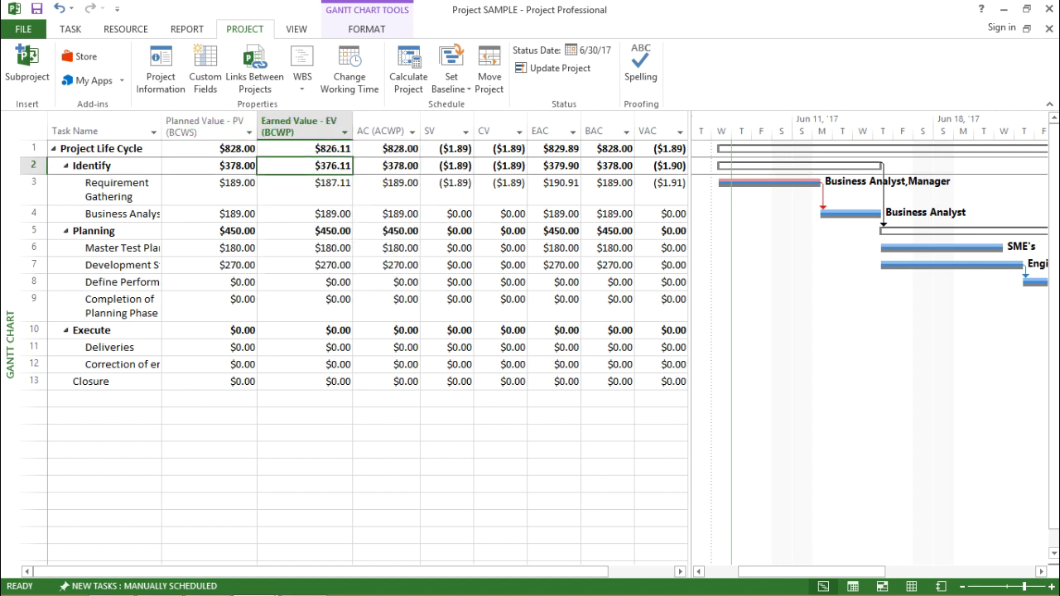
click(304, 189)
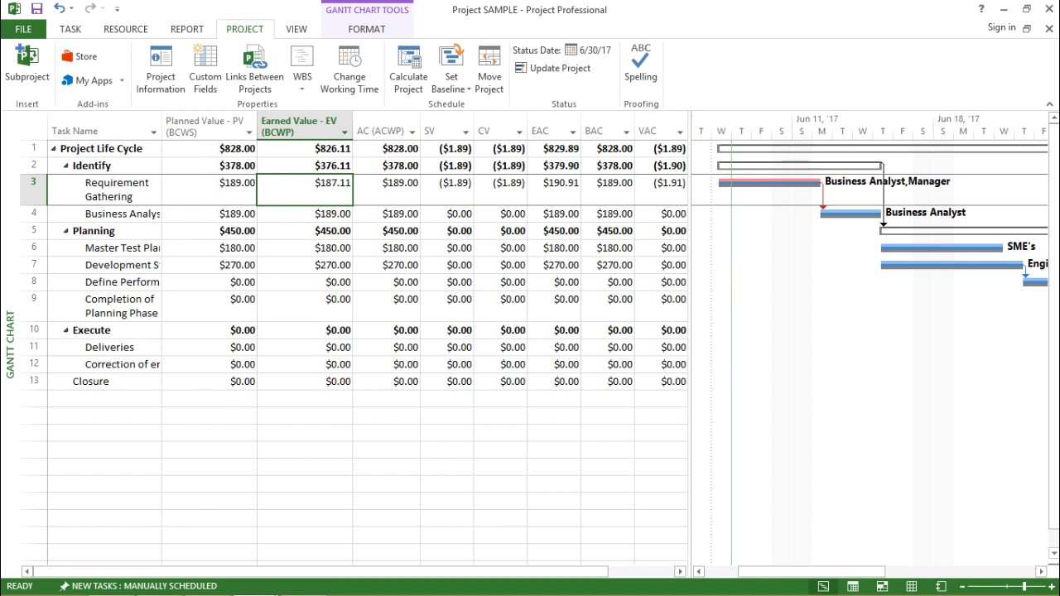
click(305, 149)
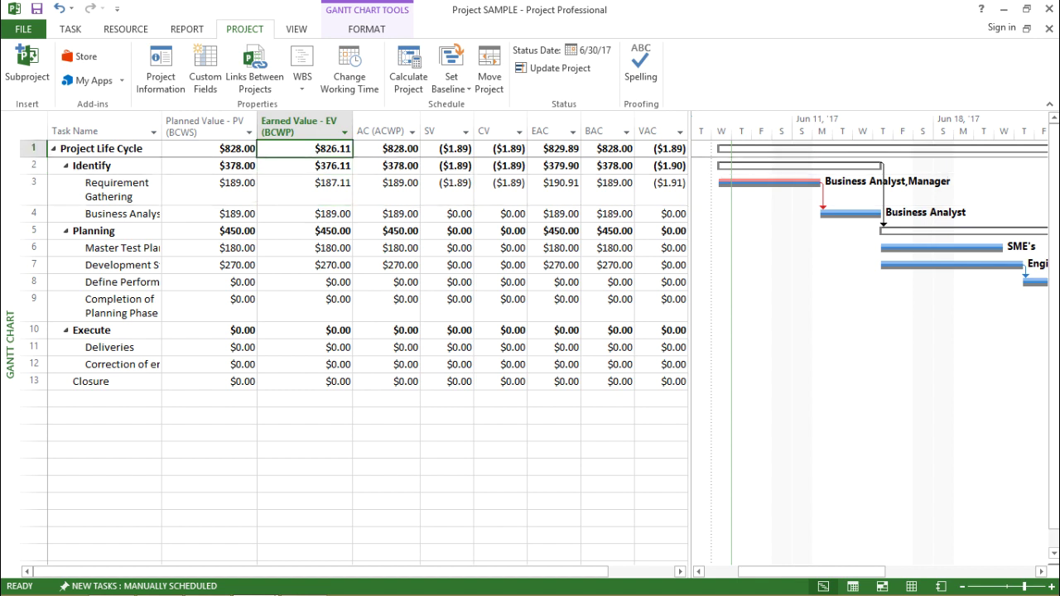
click(305, 165)
click(305, 190)
click(305, 213)
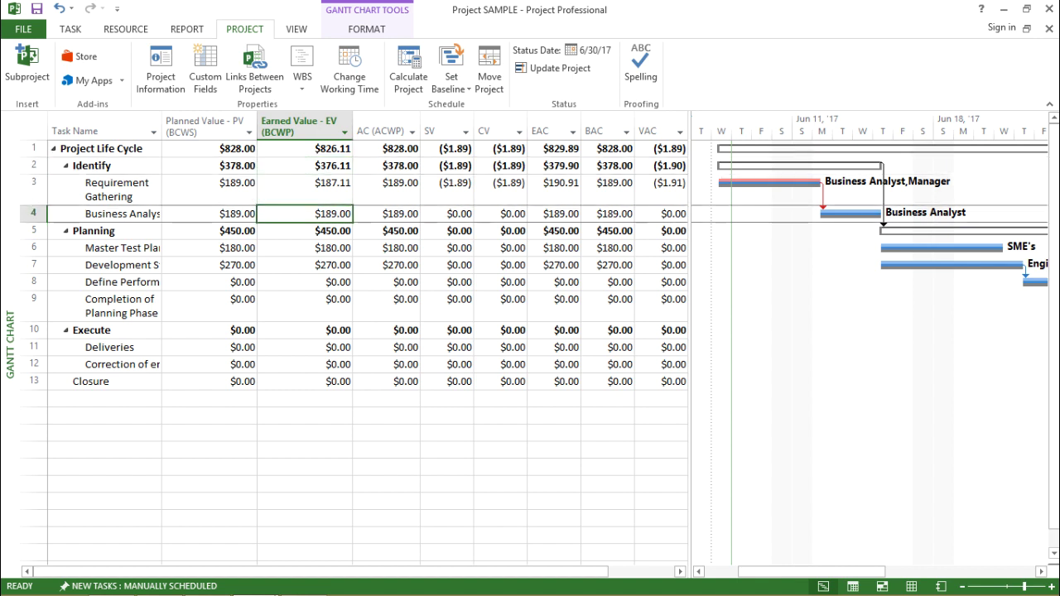
click(304, 231)
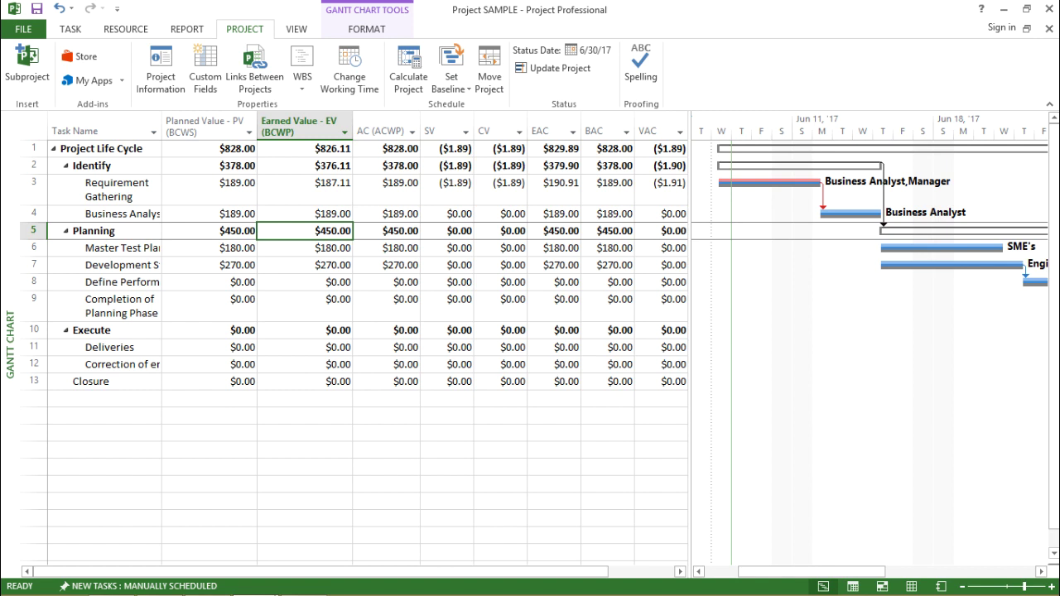
click(210, 231)
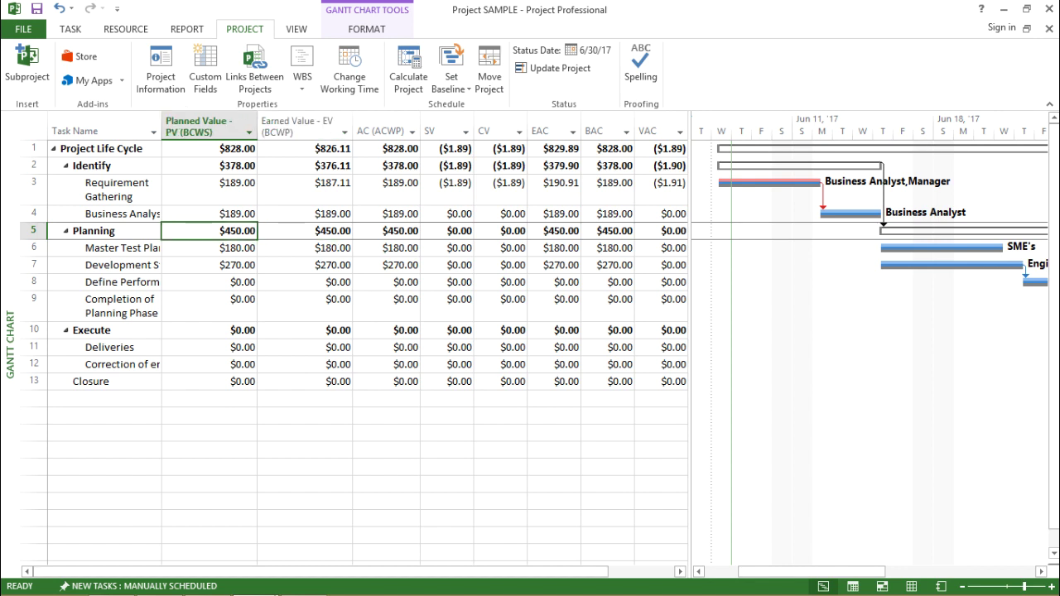
click(305, 231)
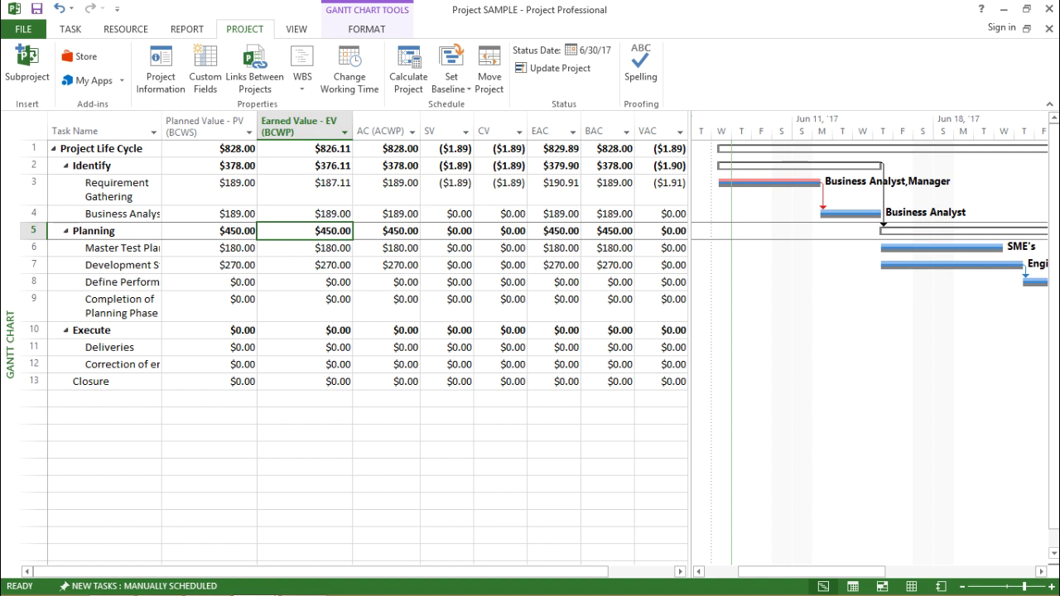
click(210, 214)
click(305, 214)
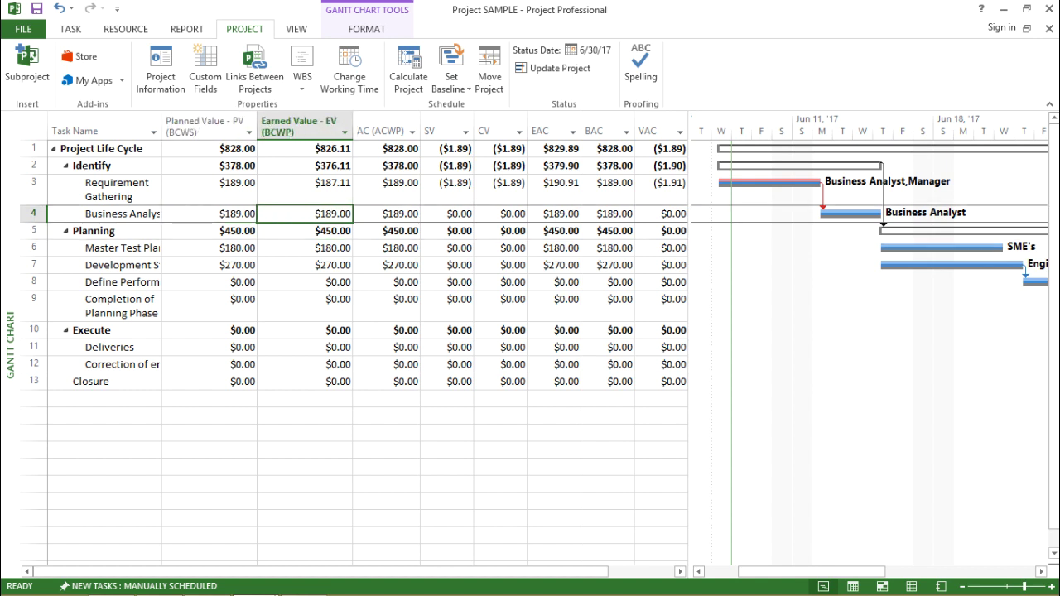
click(209, 213)
click(210, 189)
click(304, 189)
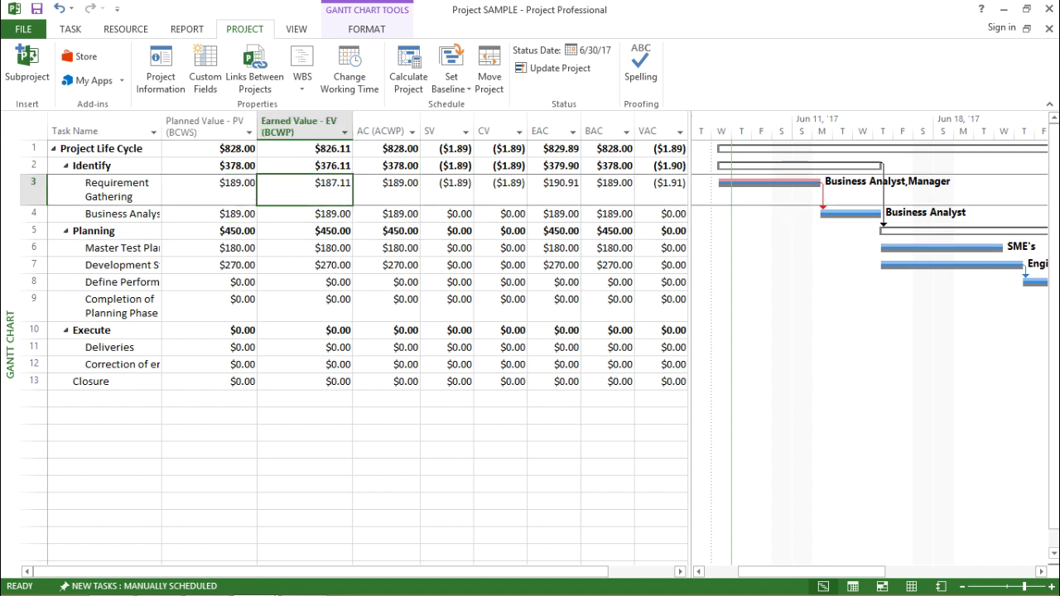
click(210, 166)
click(305, 165)
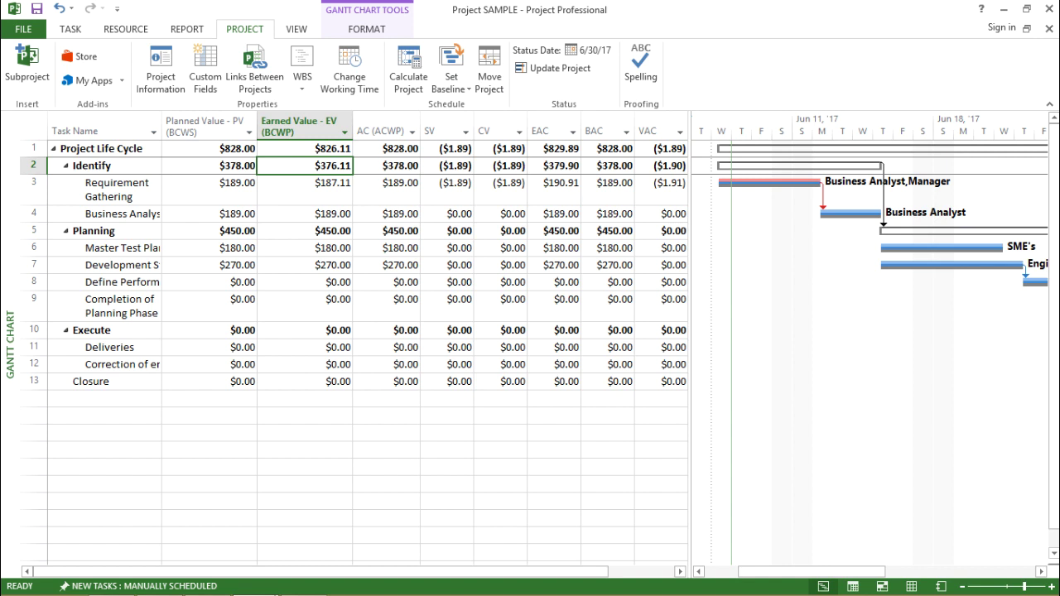
click(386, 190)
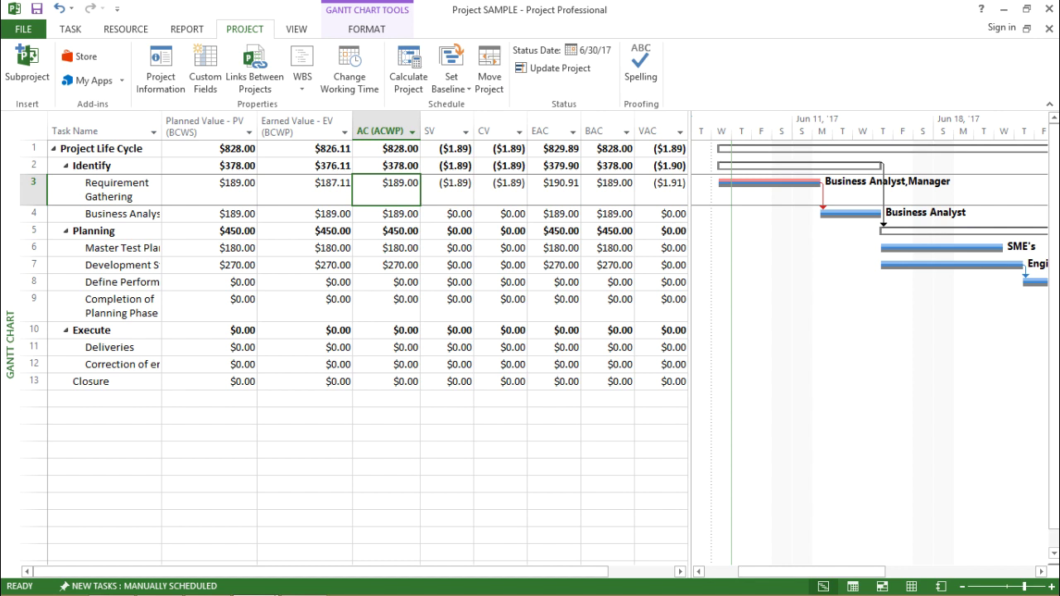
Step: Step through actual costs from Project Life Cycle ($828.00) to Planning ($450.00), then view the SV definition
click(386, 148)
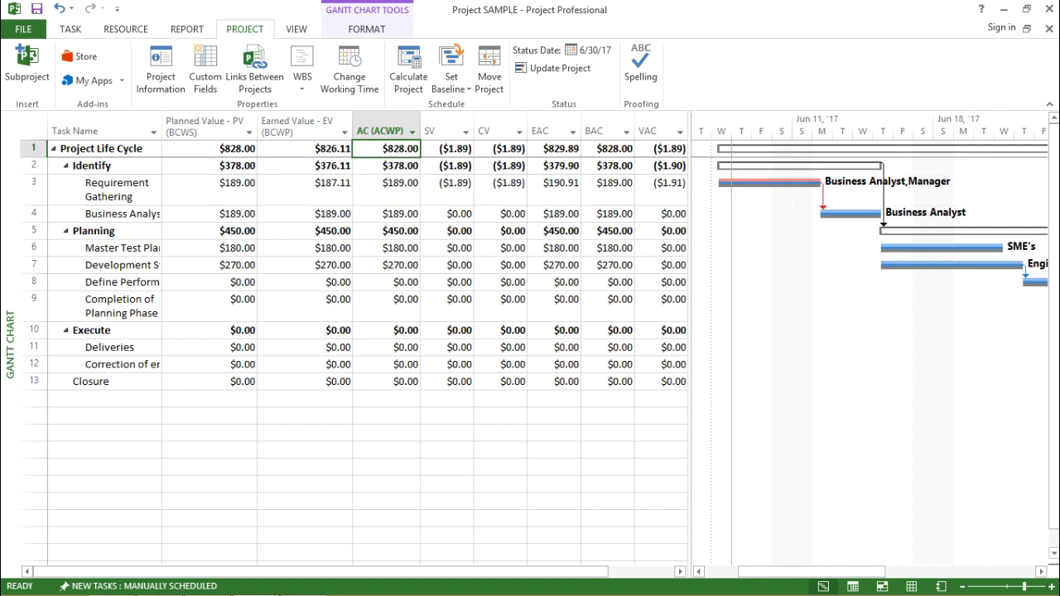
key(Down)
key(Down)
key(Down)
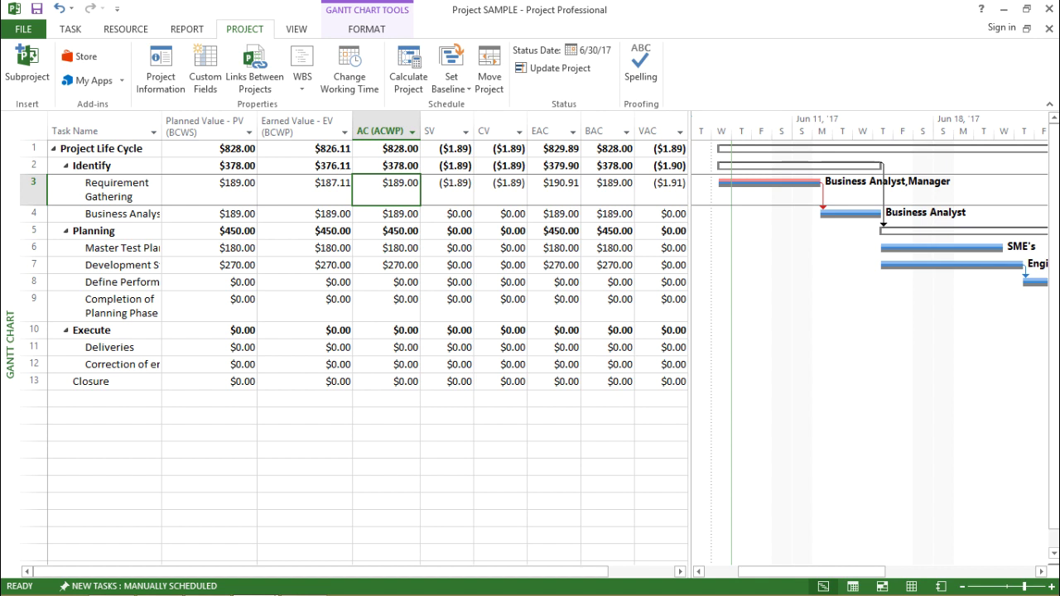
key(Down)
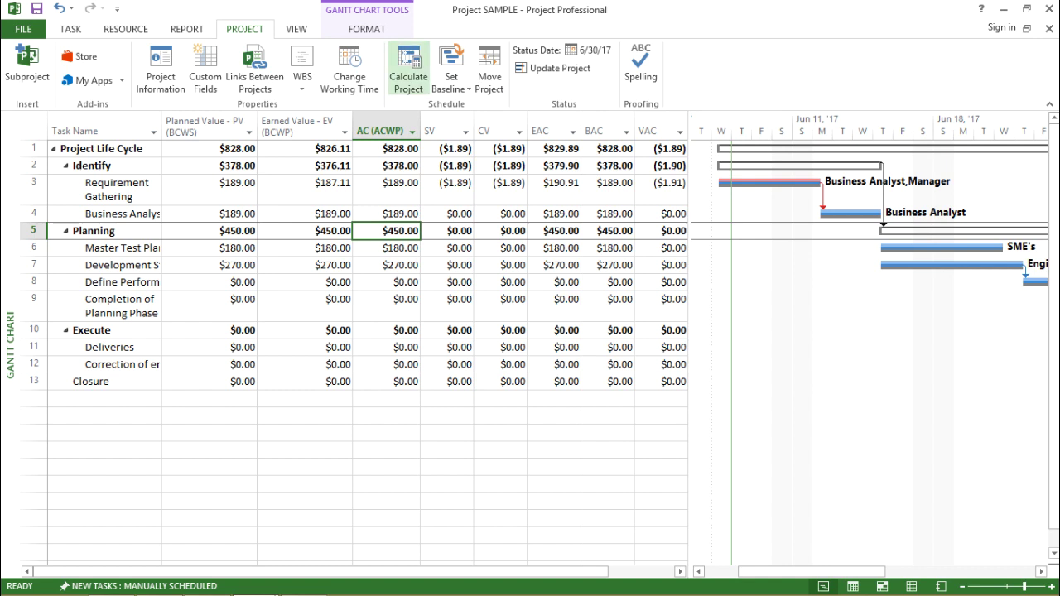
mouse_move(443, 131)
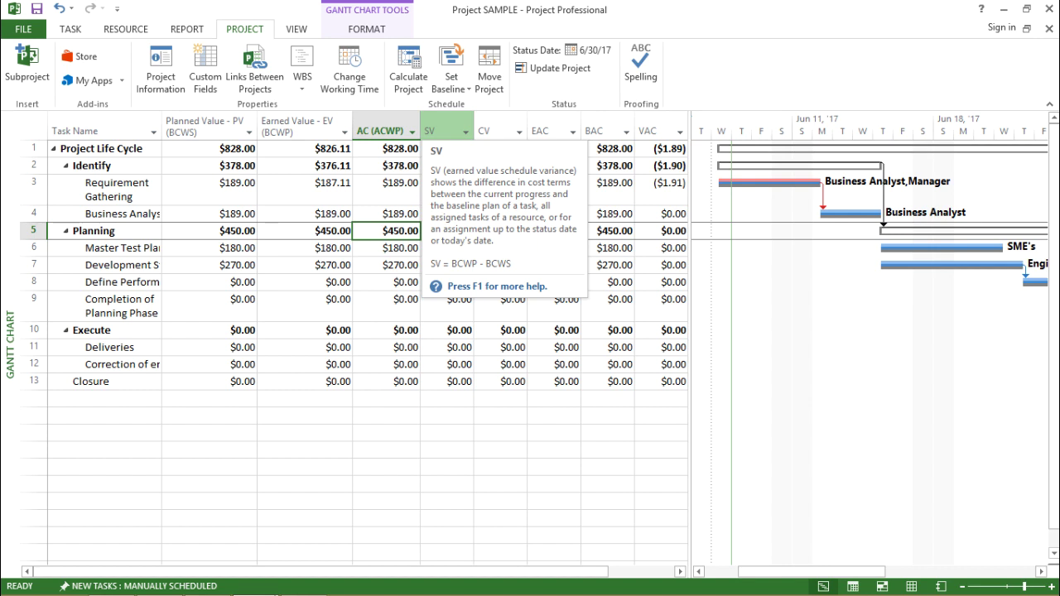
key(Return)
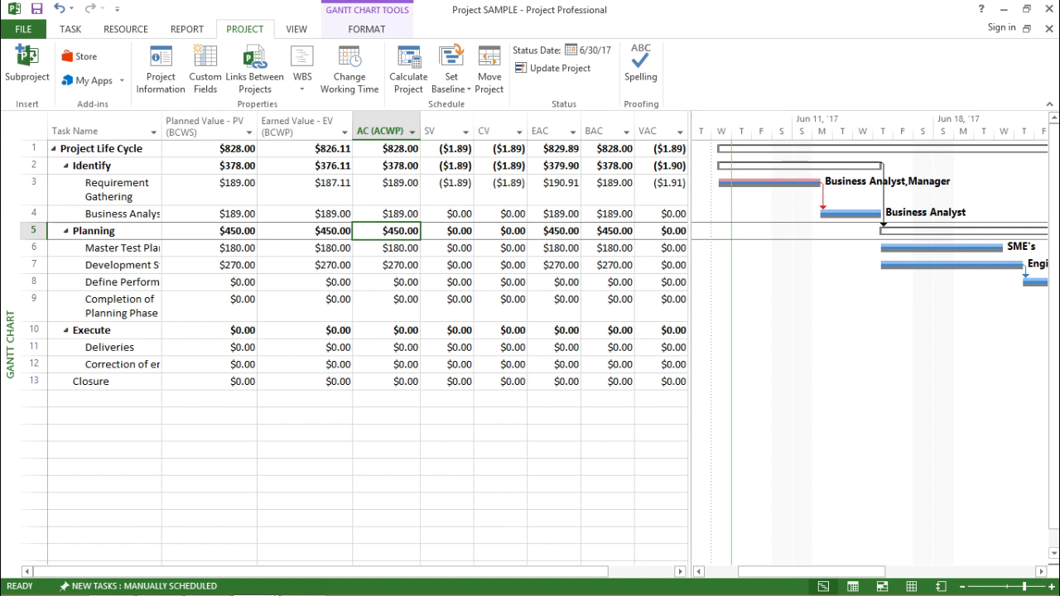
click(448, 148)
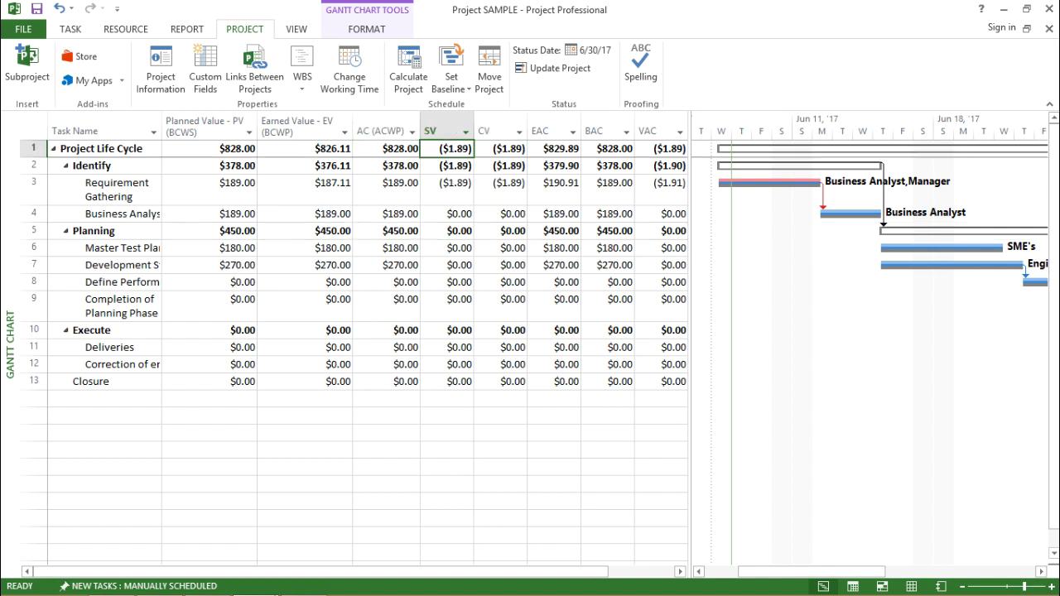
mouse_move(439, 130)
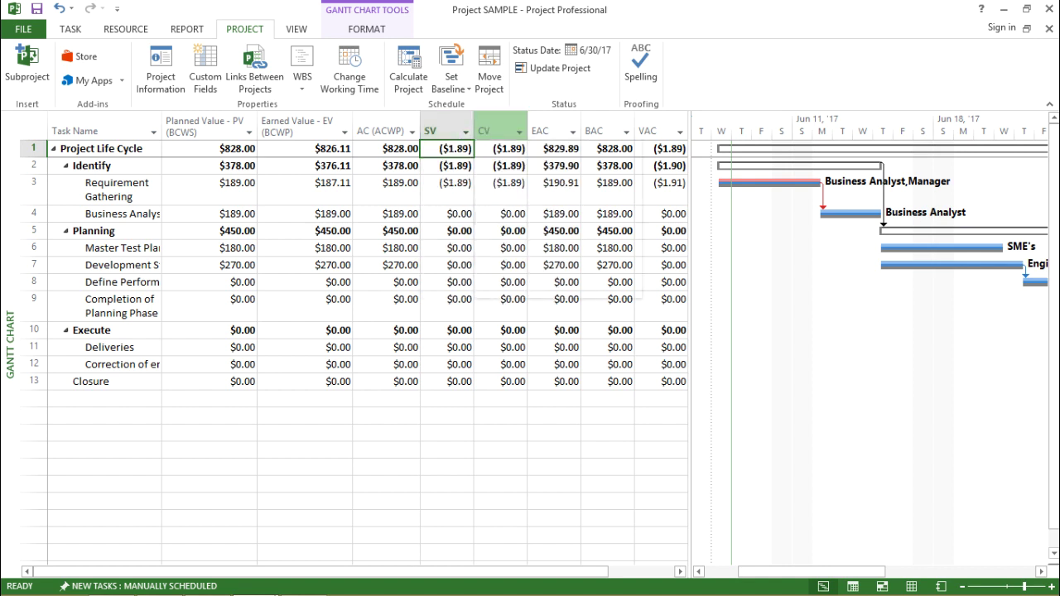
mouse_move(497, 131)
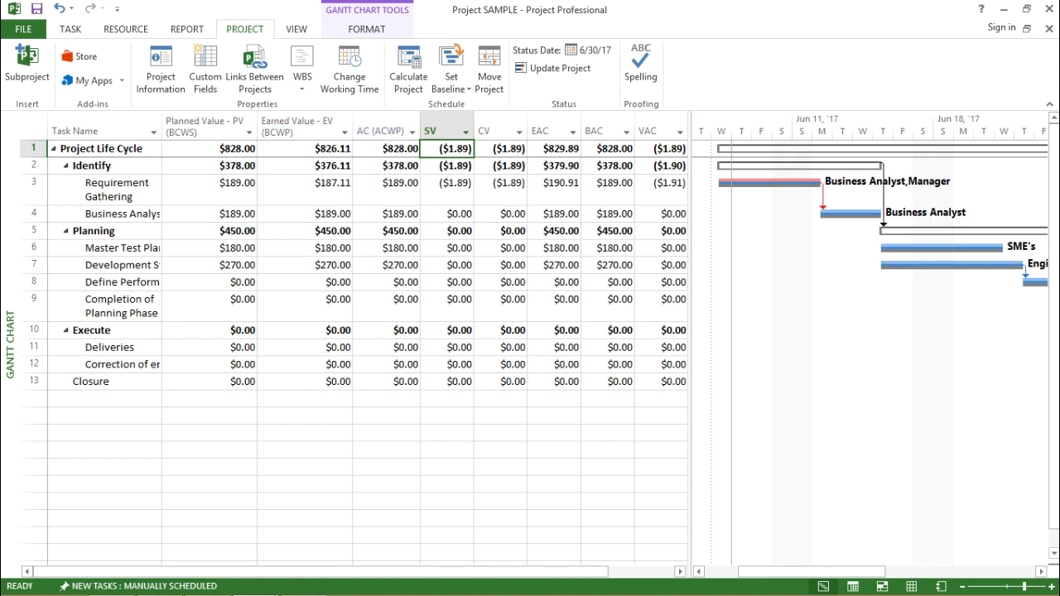
click(500, 148)
click(500, 166)
click(500, 189)
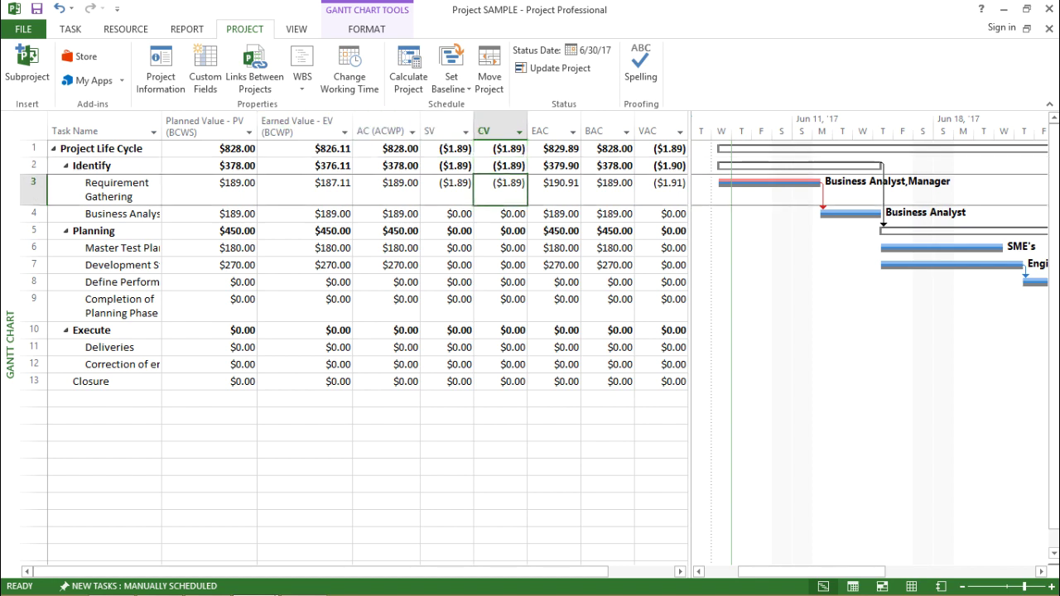
click(500, 214)
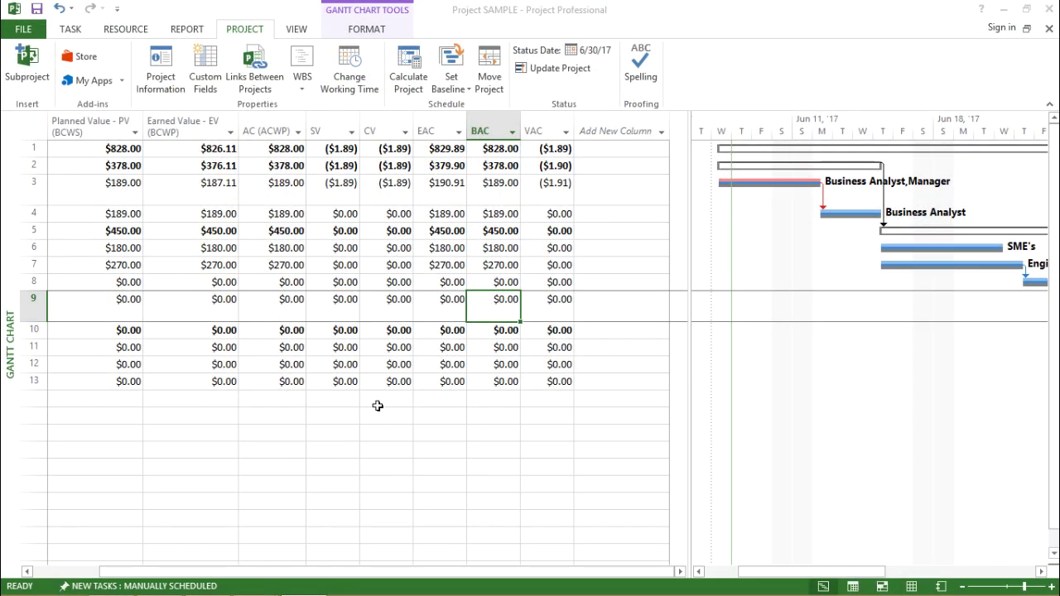
click(378, 405)
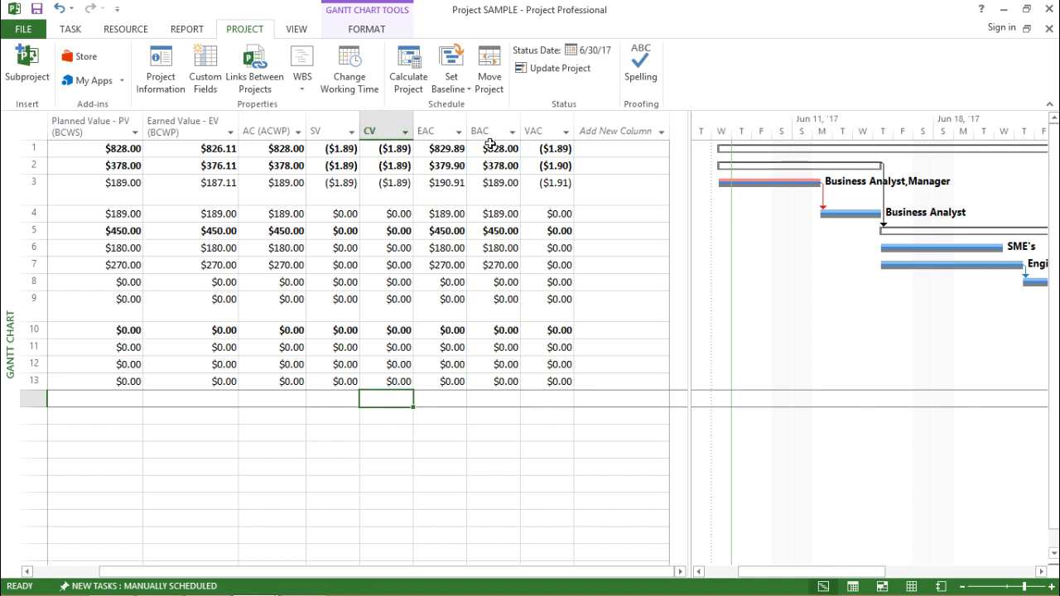
mouse_move(494, 124)
click(500, 178)
click(504, 167)
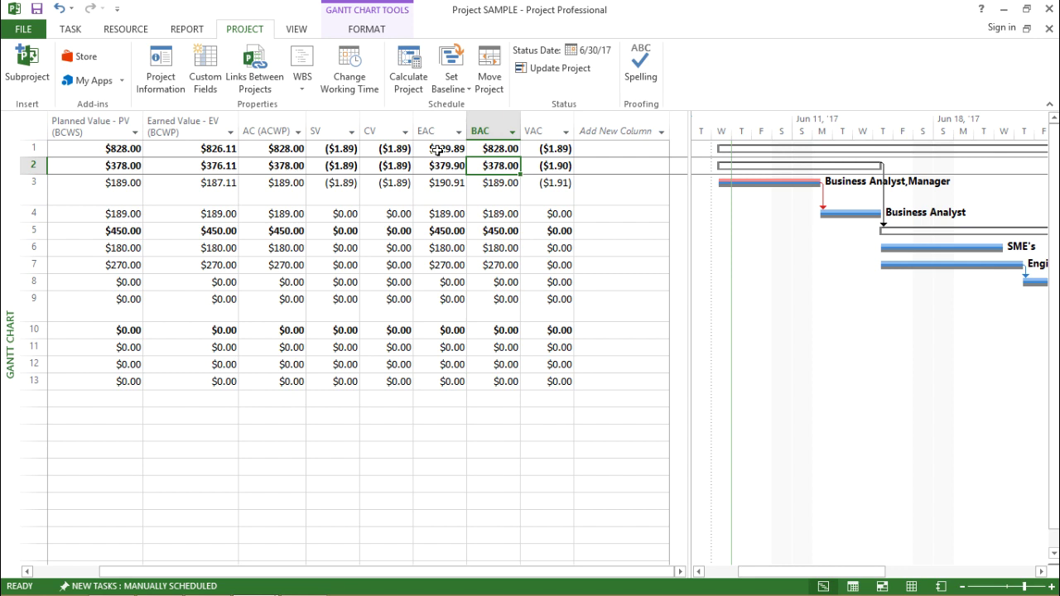
mouse_move(441, 130)
click(462, 216)
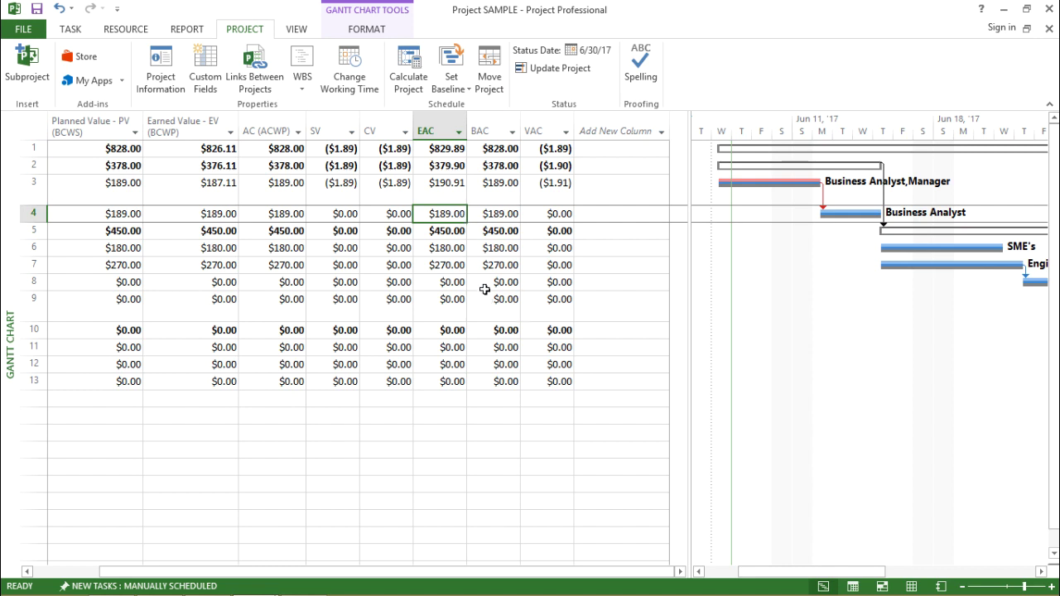
click(495, 214)
click(446, 212)
click(496, 216)
click(459, 248)
click(502, 249)
click(452, 232)
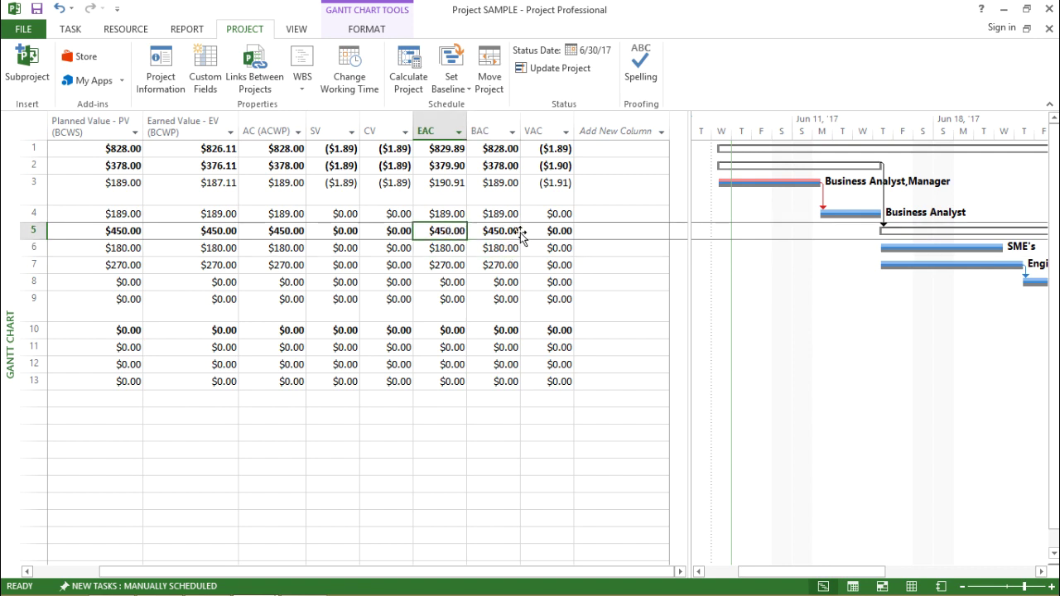
click(506, 231)
click(441, 214)
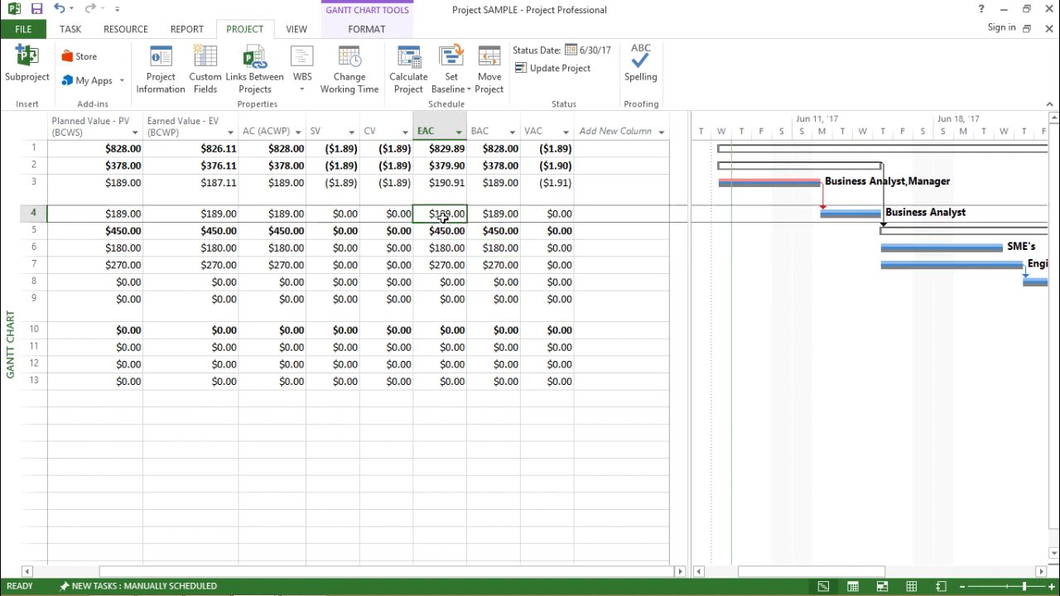
click(495, 216)
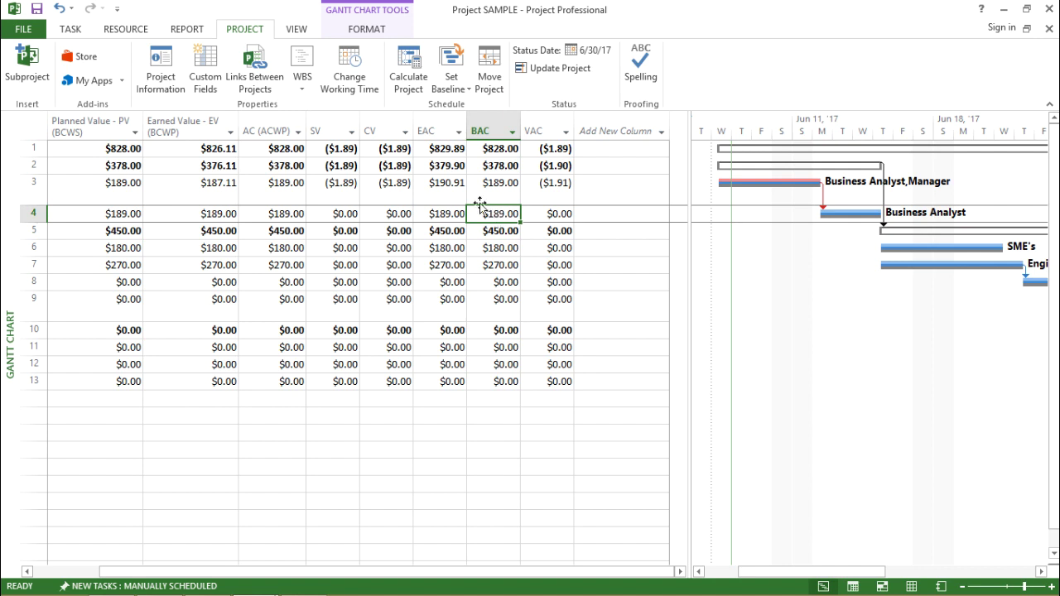
click(446, 189)
click(502, 186)
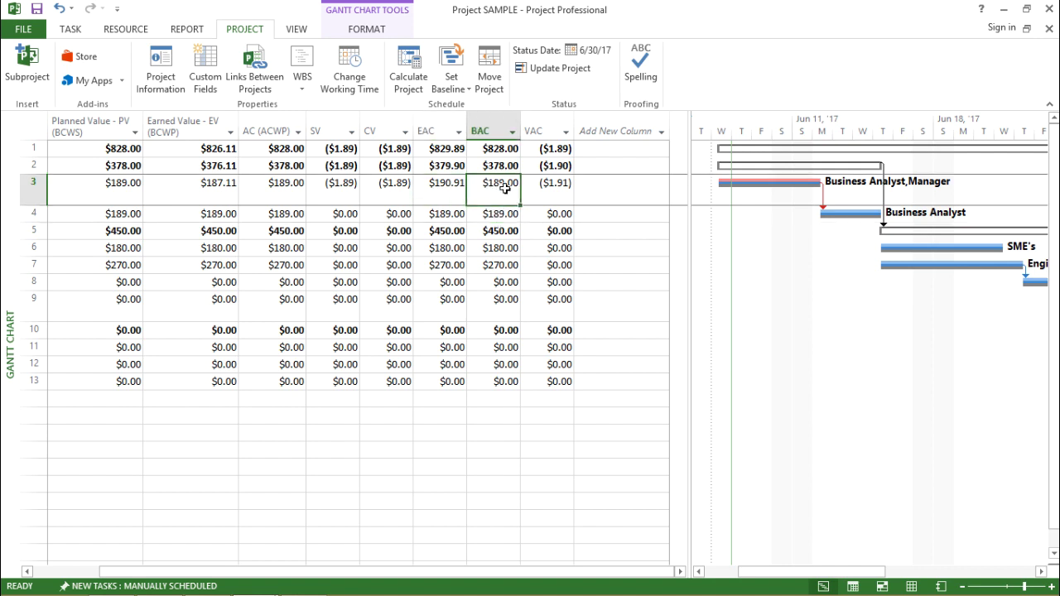
click(443, 170)
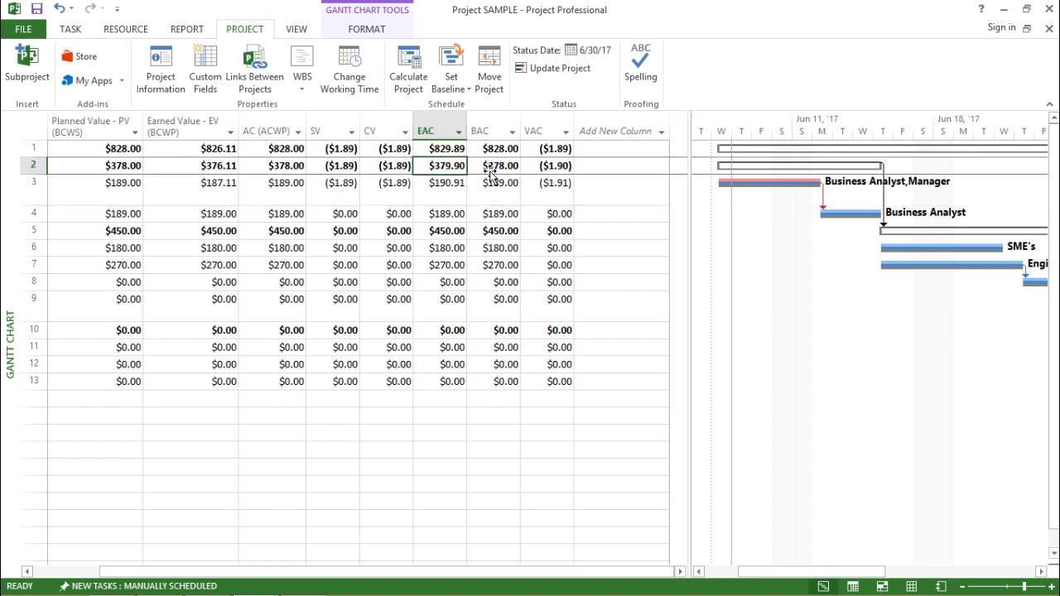
click(455, 193)
click(514, 194)
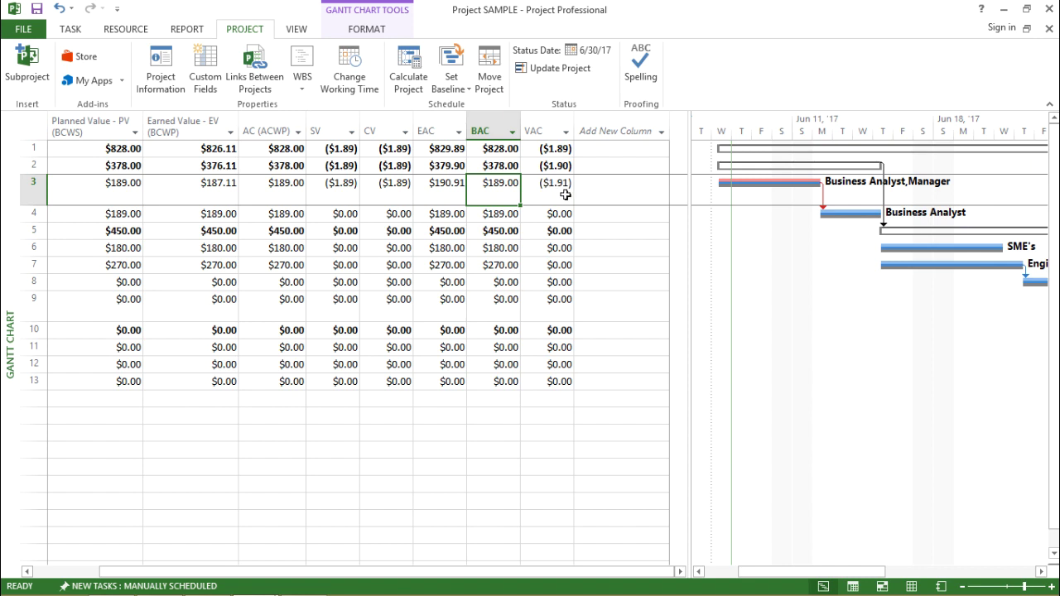
click(447, 198)
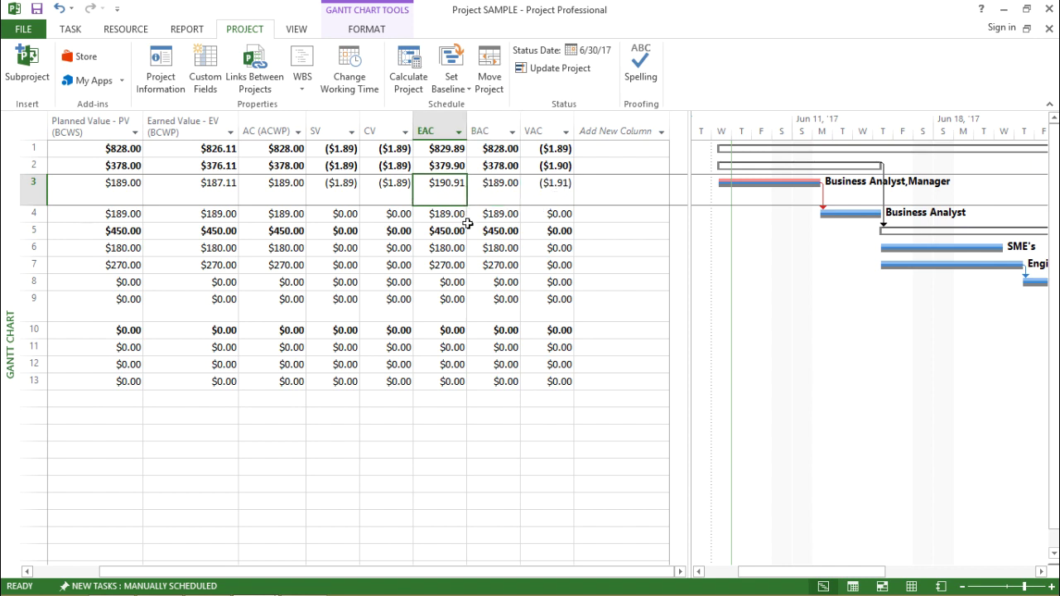
click(445, 220)
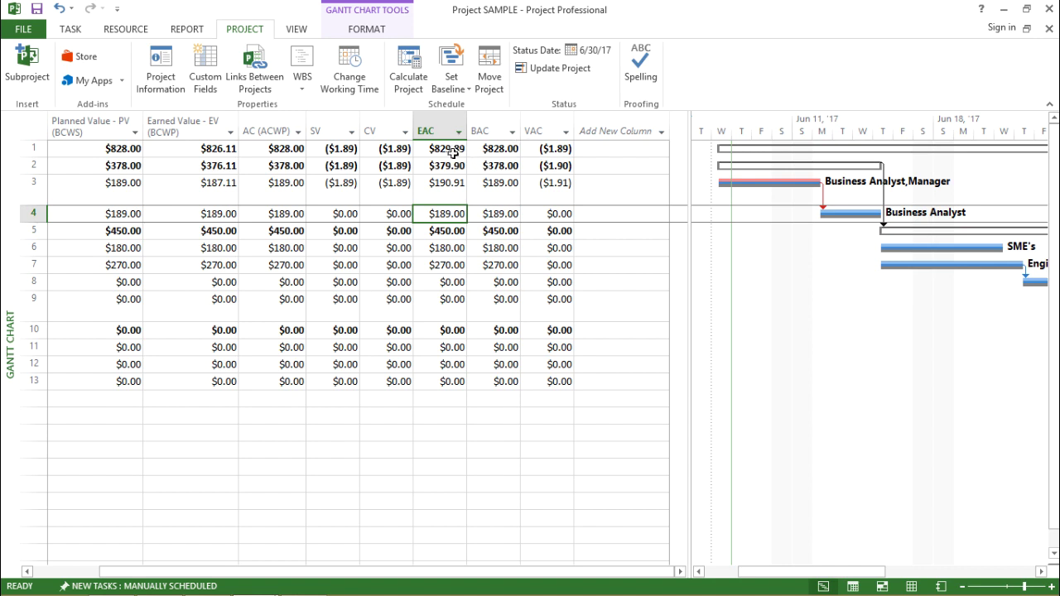
click(559, 150)
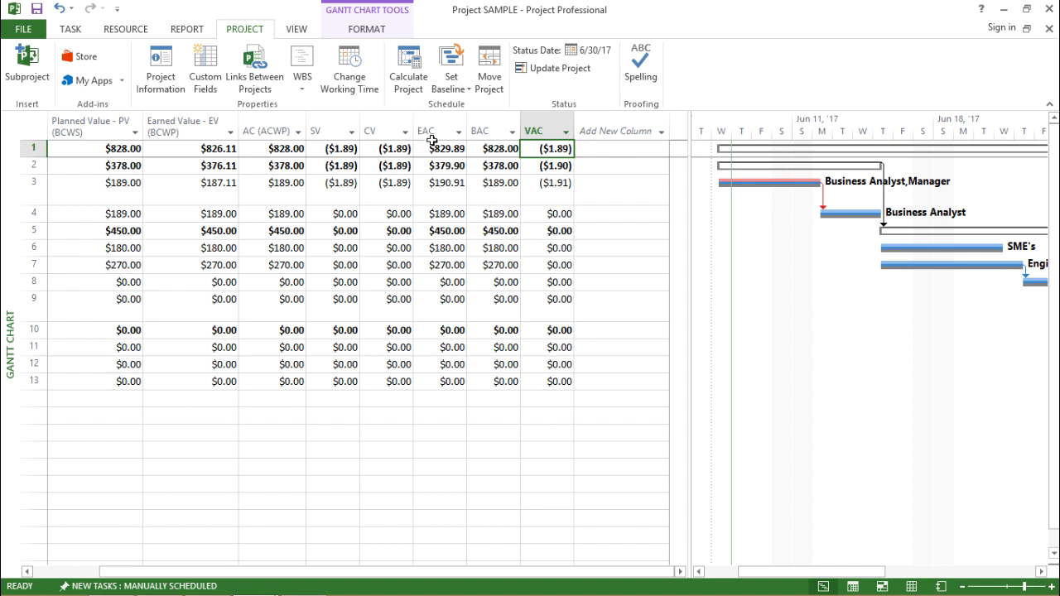
drag(440, 149, 450, 381)
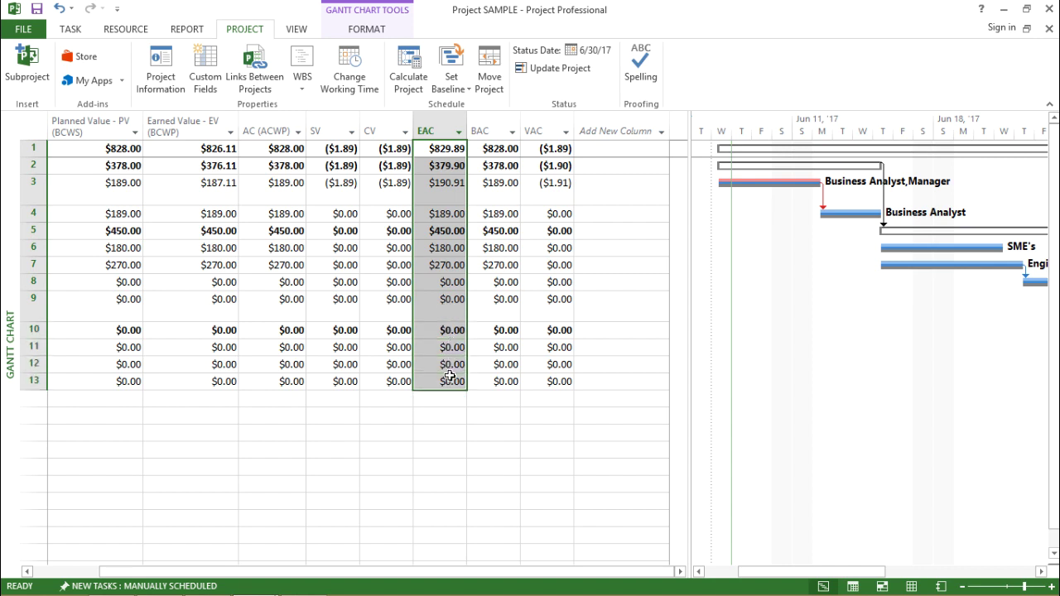
click(439, 214)
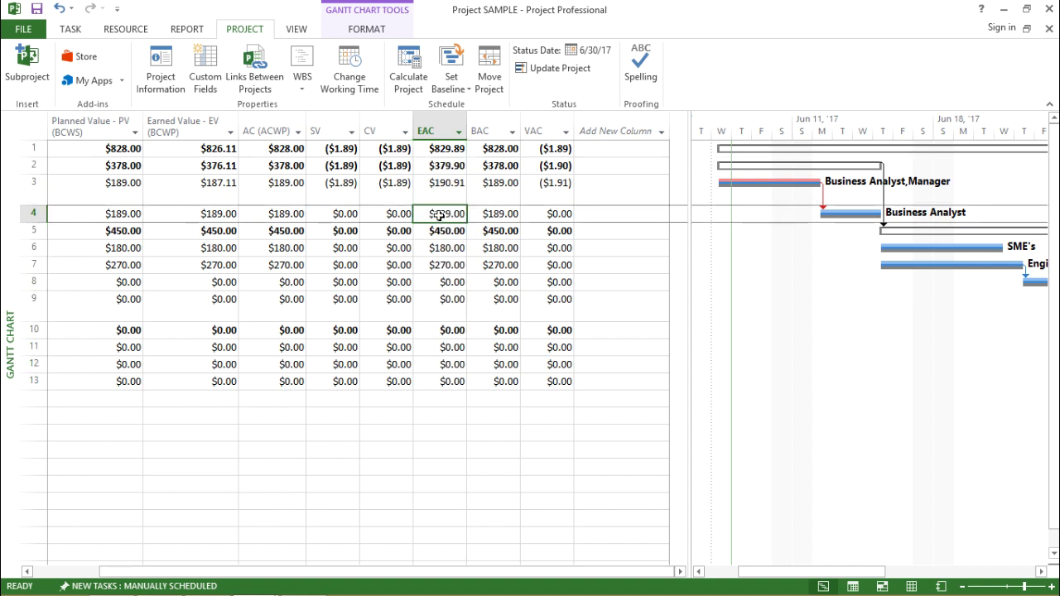
click(446, 195)
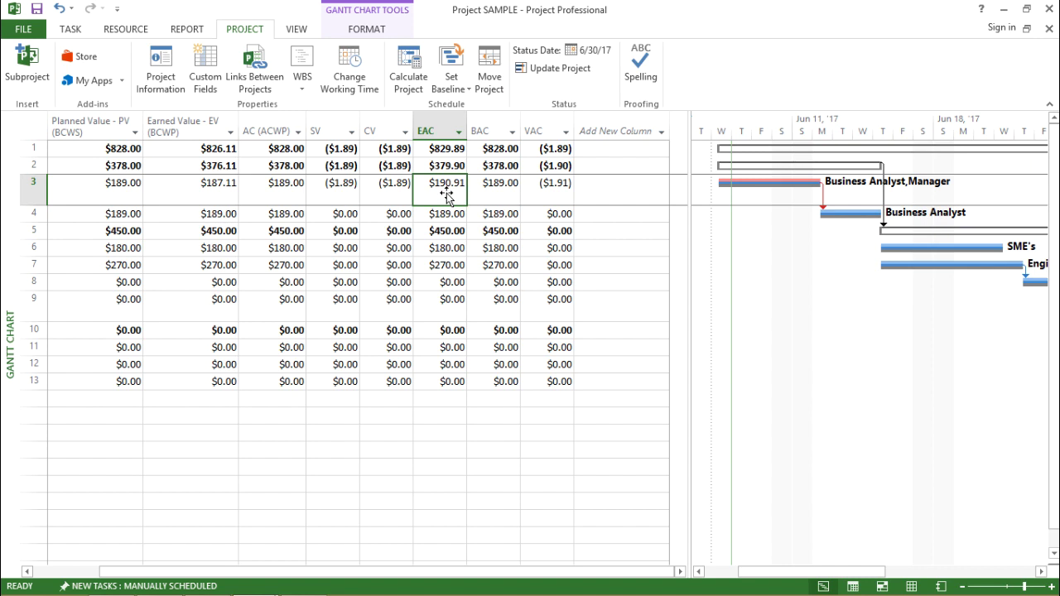
click(446, 245)
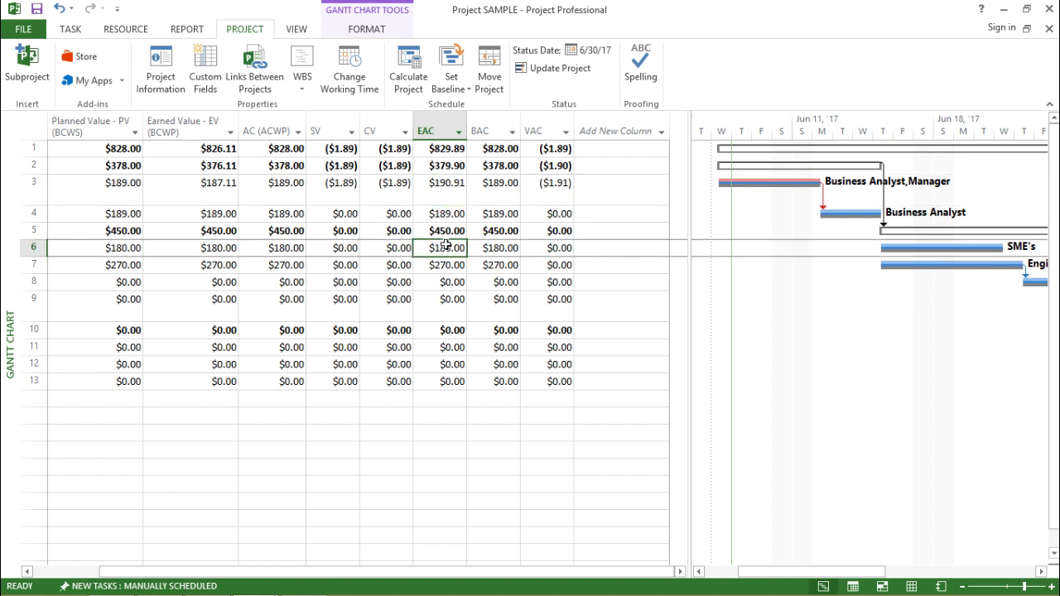
click(460, 225)
click(451, 211)
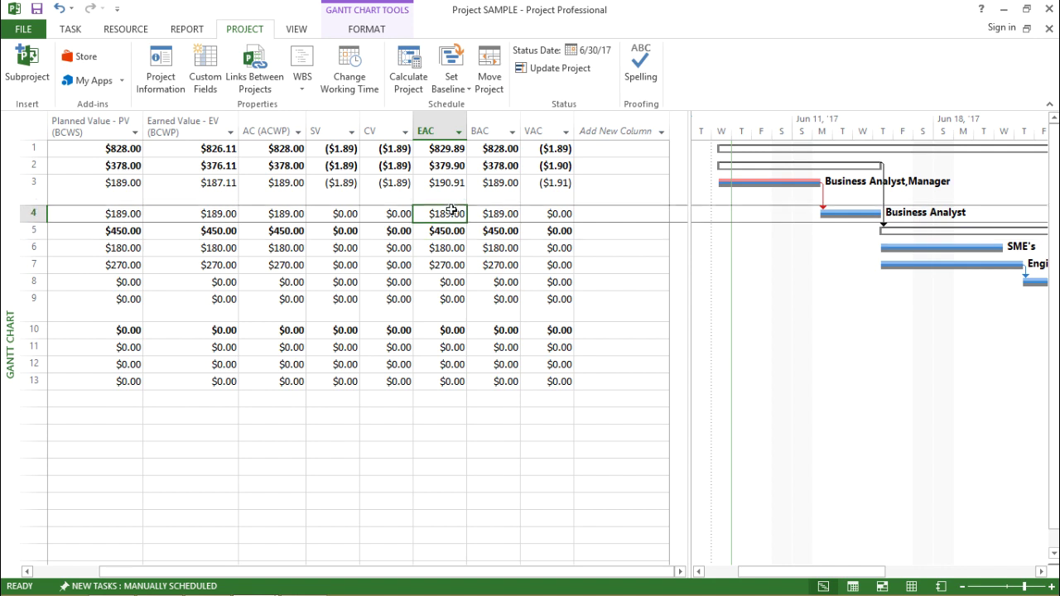
click(458, 245)
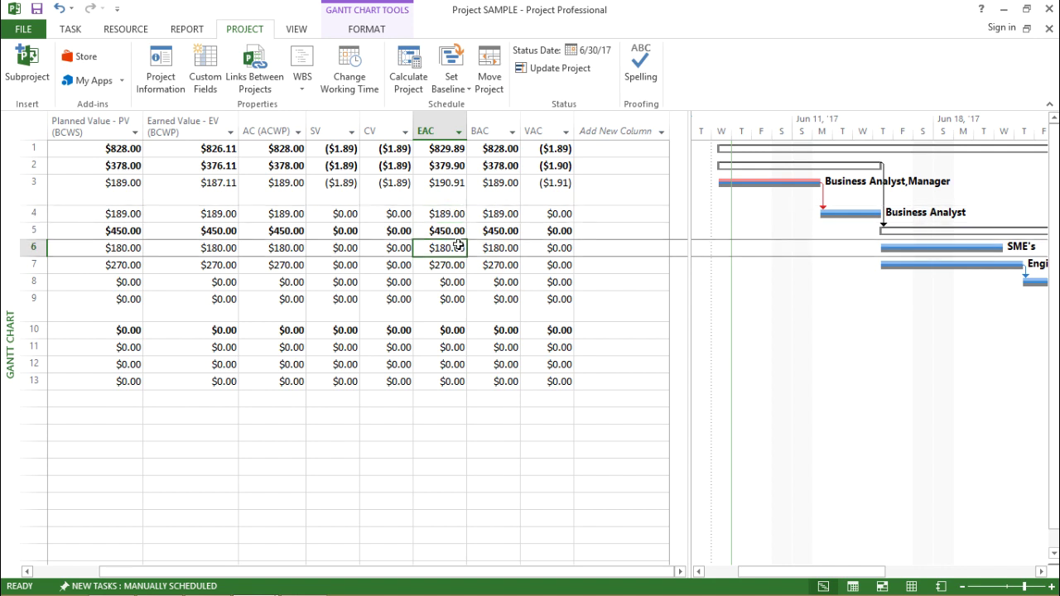
click(461, 230)
click(452, 217)
click(450, 232)
click(453, 249)
click(453, 230)
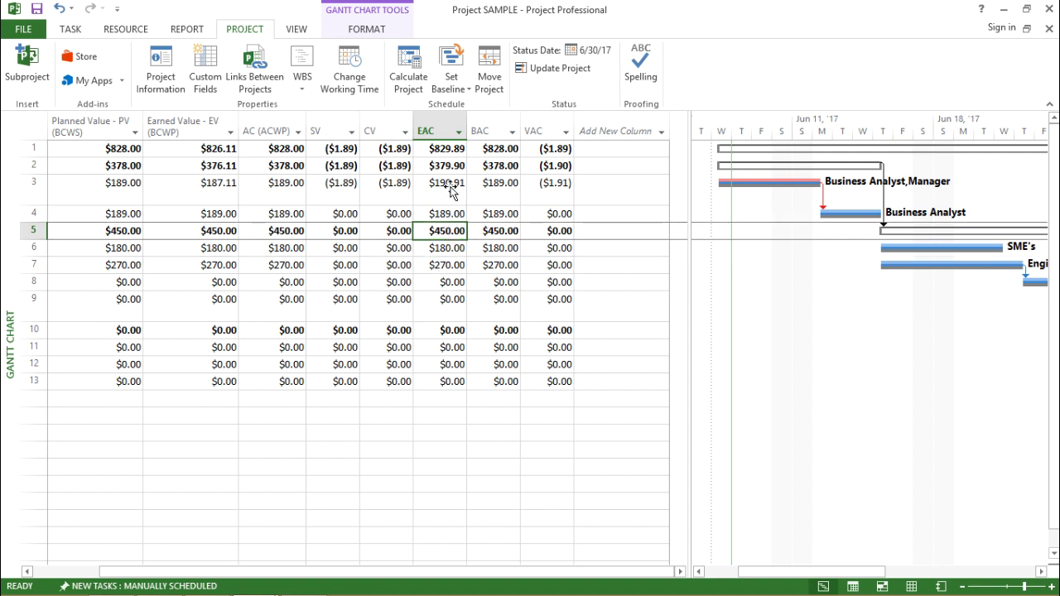
click(462, 217)
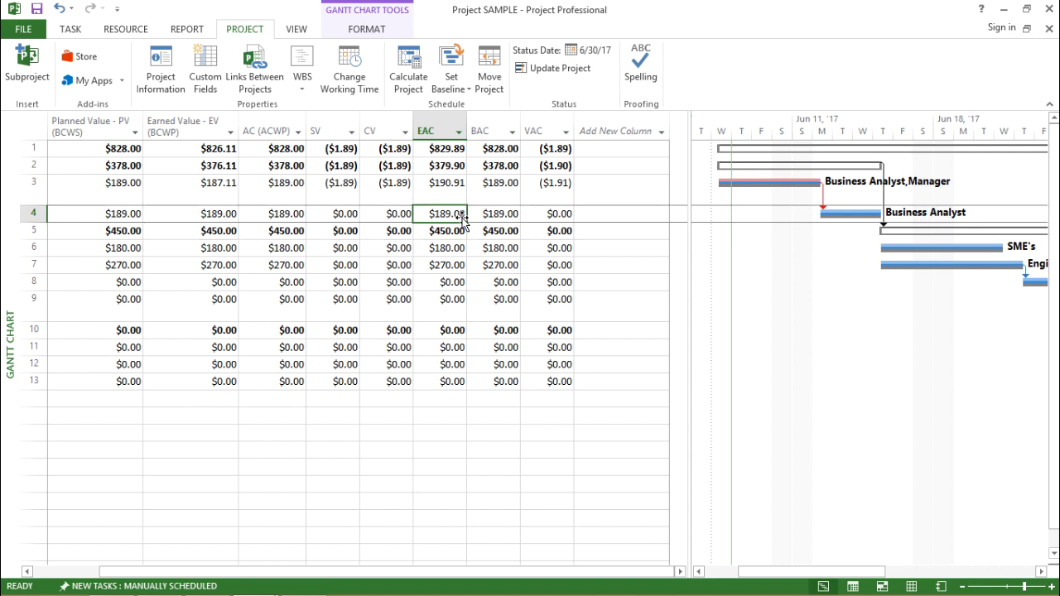